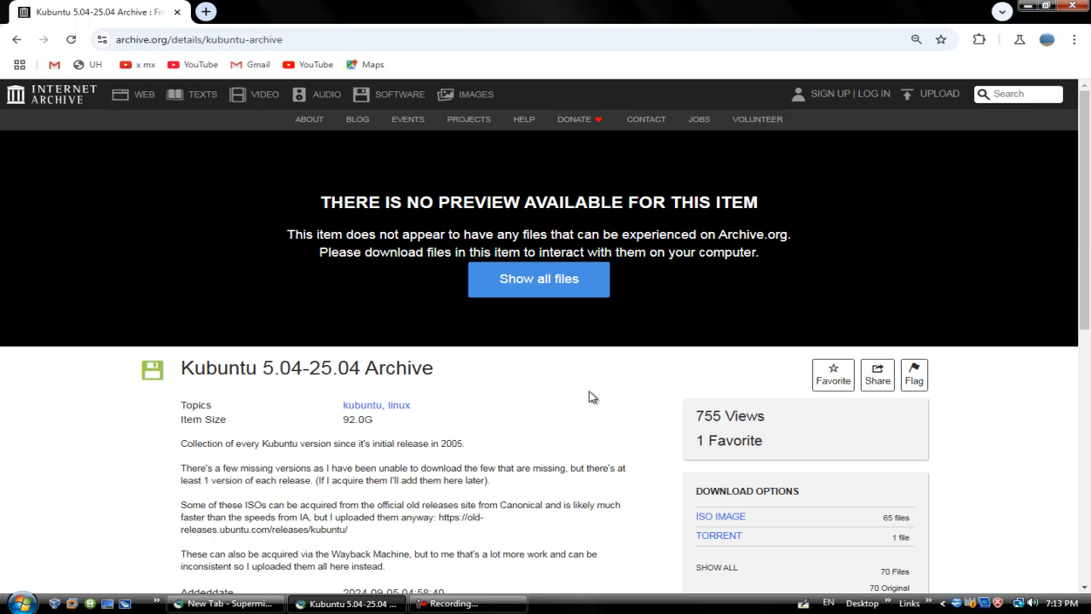
Step: Download the Kubuntu 14.04 LTS Trusty Tahr 32-bit.iso from the ISO IMAGE download options
scroll(618, 382, down, 3)
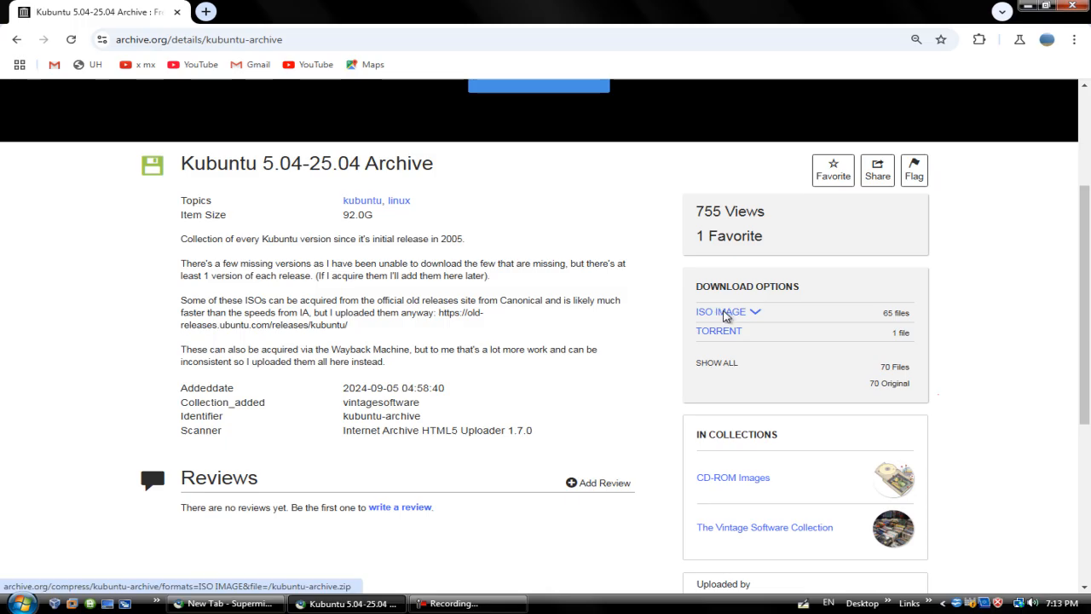
click(725, 314)
scroll(746, 375, down, 5)
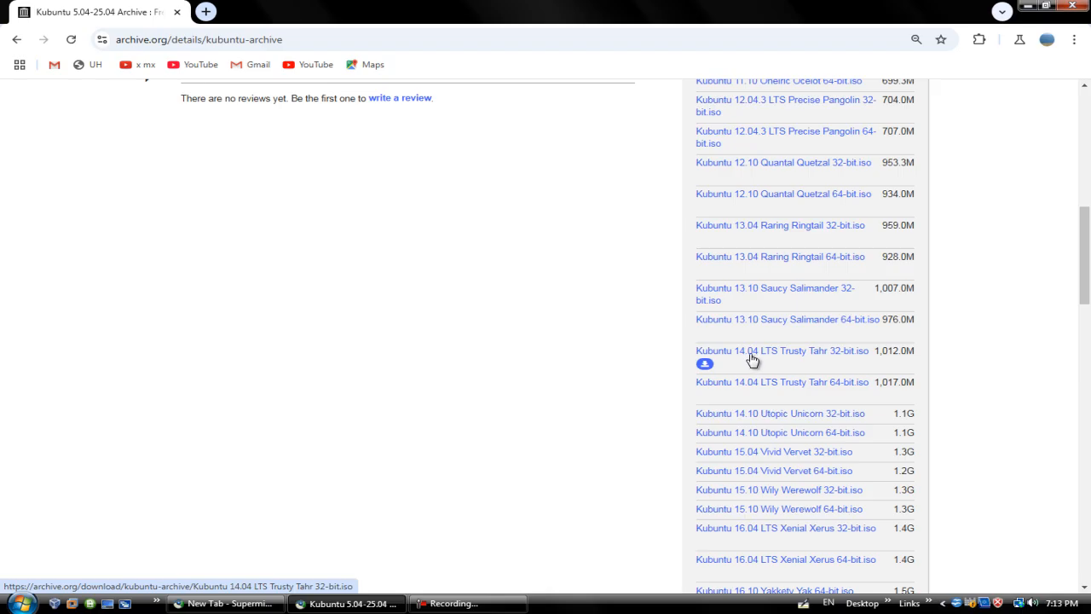
click(753, 360)
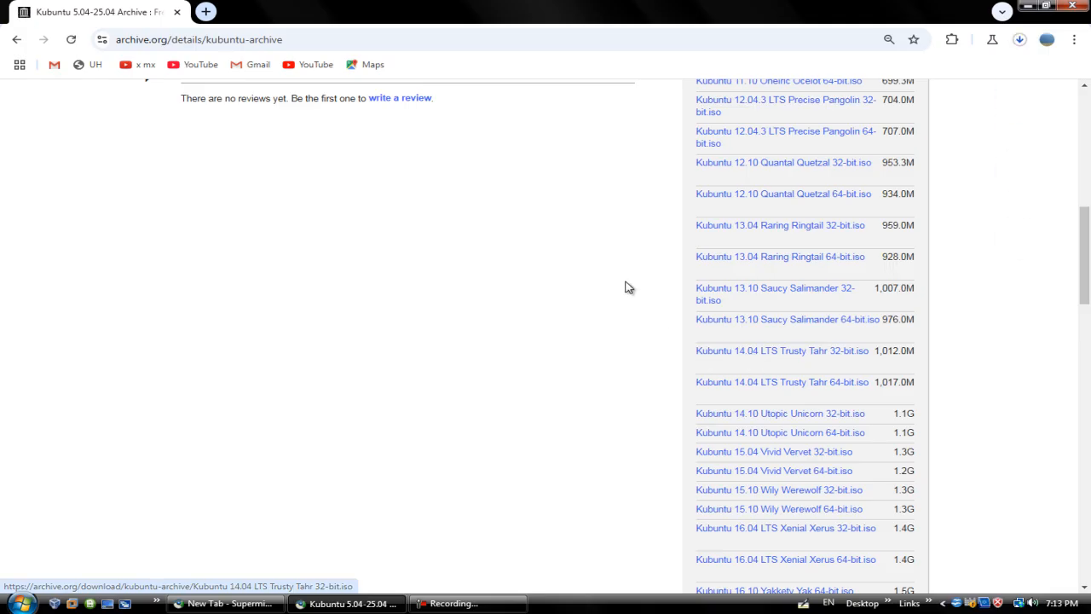
Step: Return to the item's download options and check the Kubuntu ISO download's progress
scroll(601, 294, up, 7)
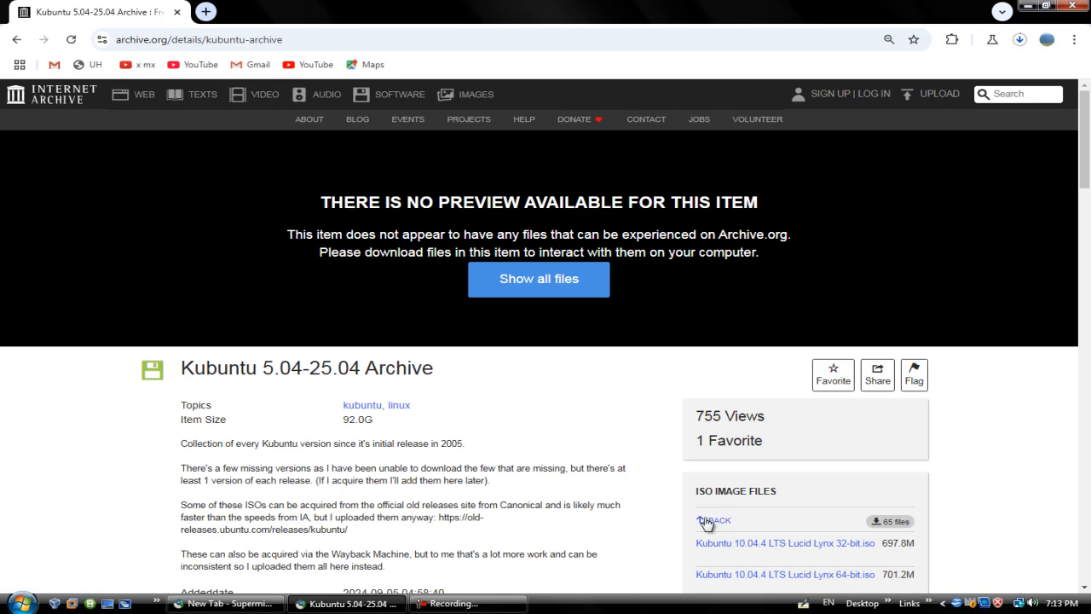
click(710, 520)
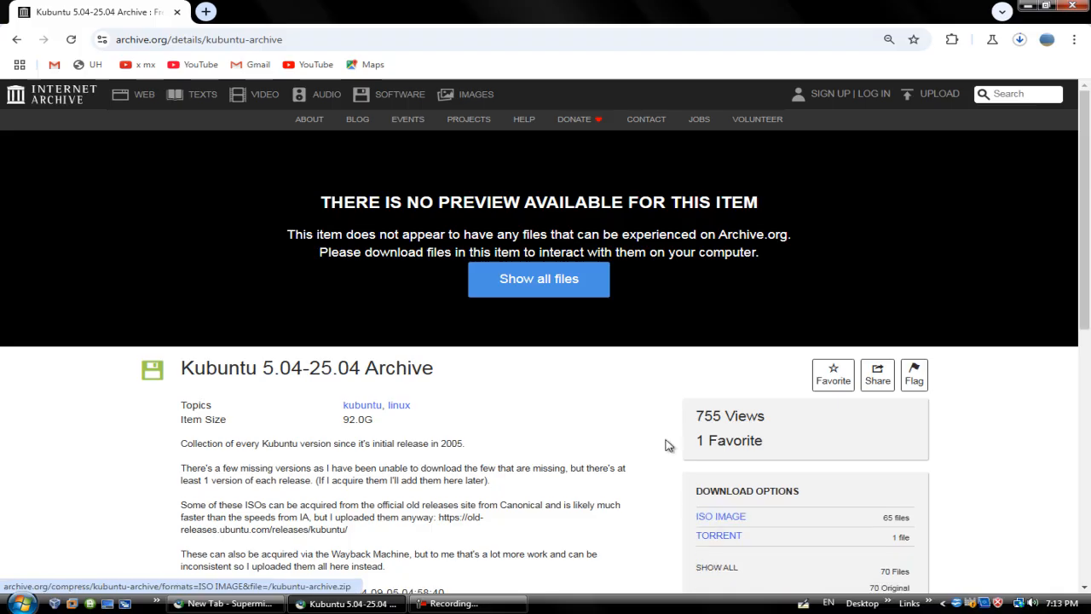
click(1021, 41)
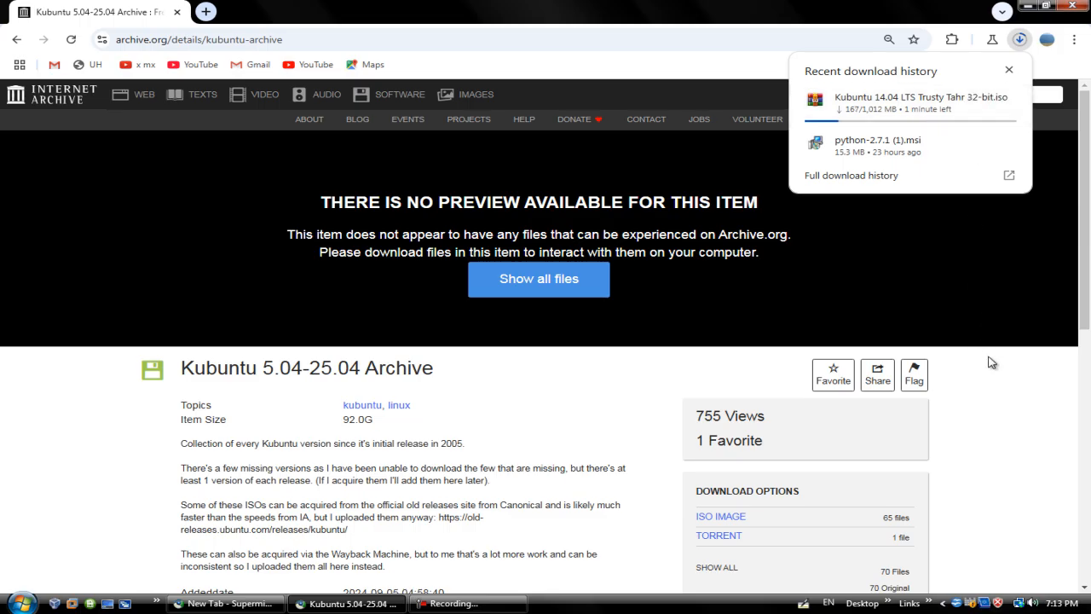
click(981, 395)
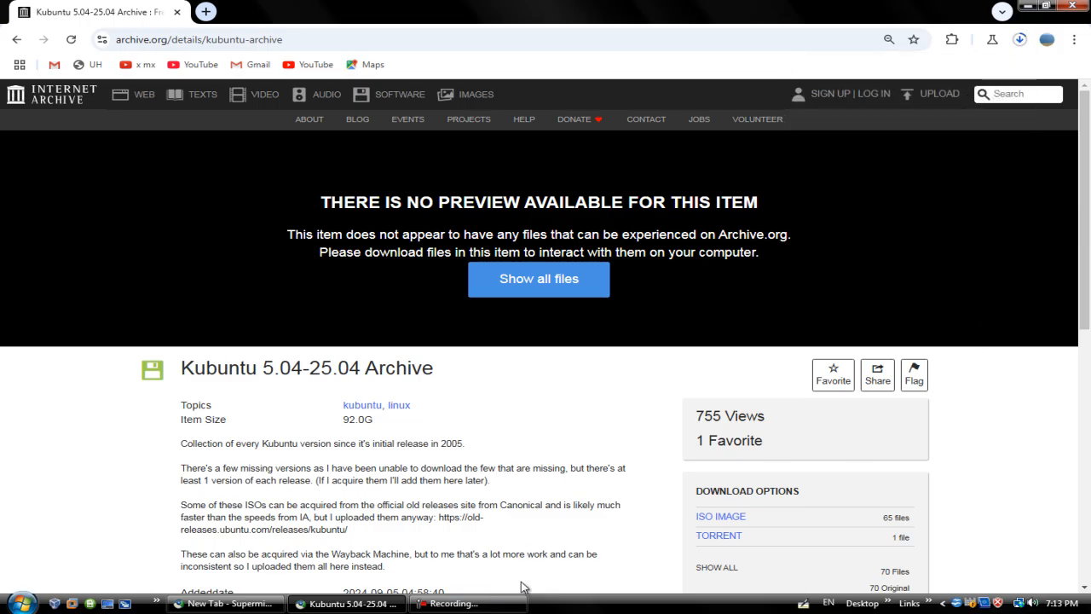
click(509, 604)
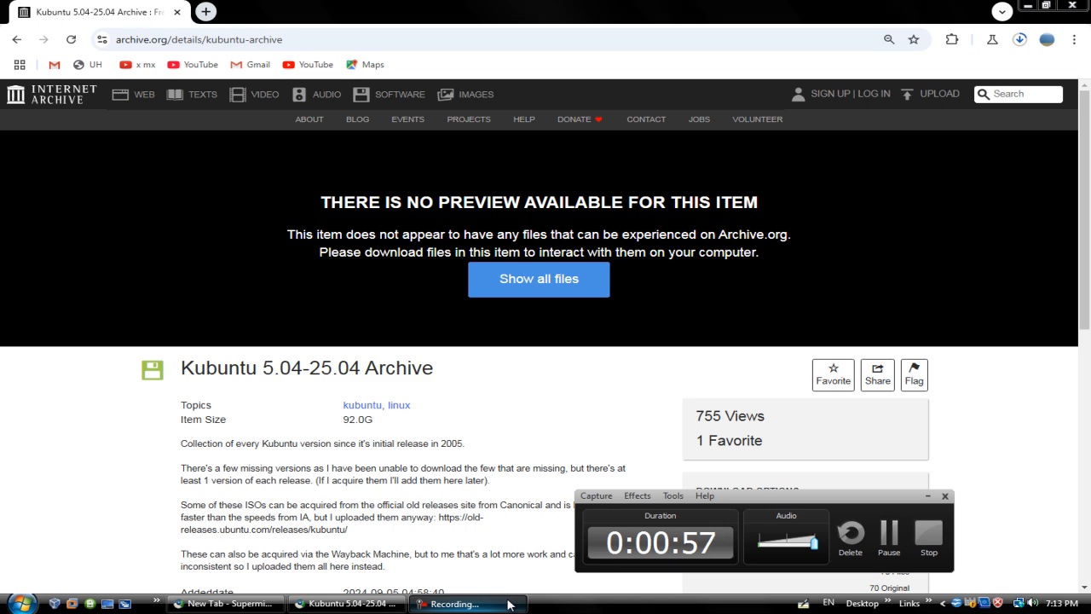
Step: Confirm the 1,012 MB Kubuntu ISO finished downloading and show it in its folder
click(1019, 40)
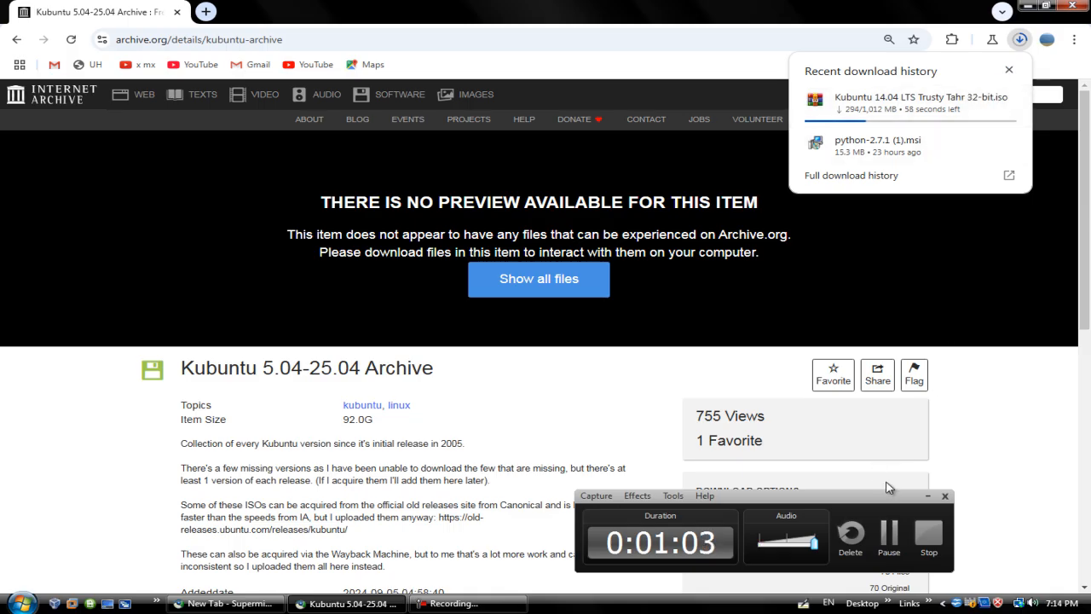
click(889, 534)
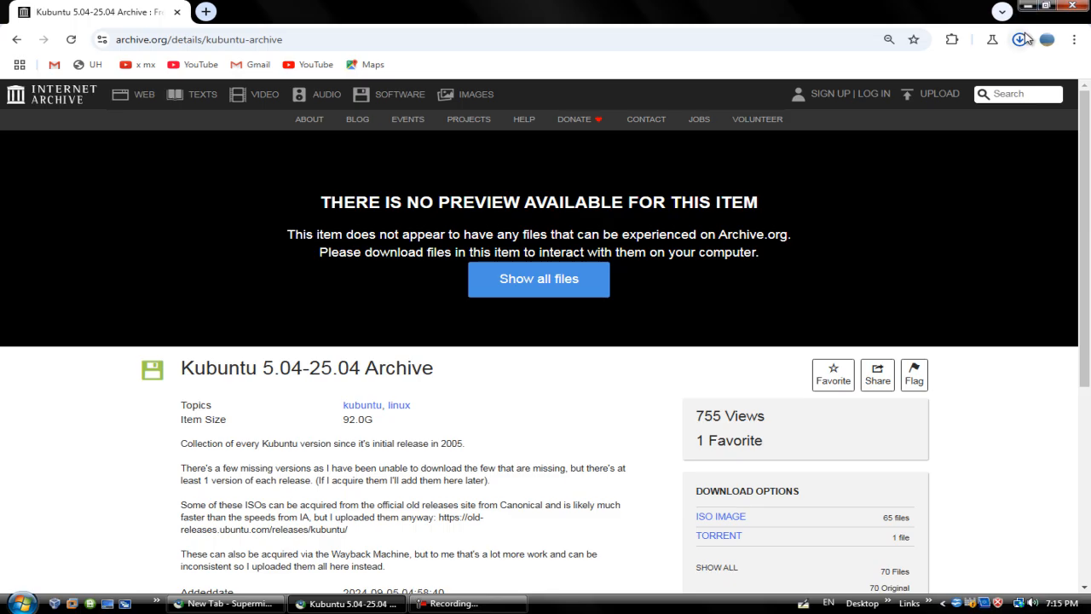
click(1020, 40)
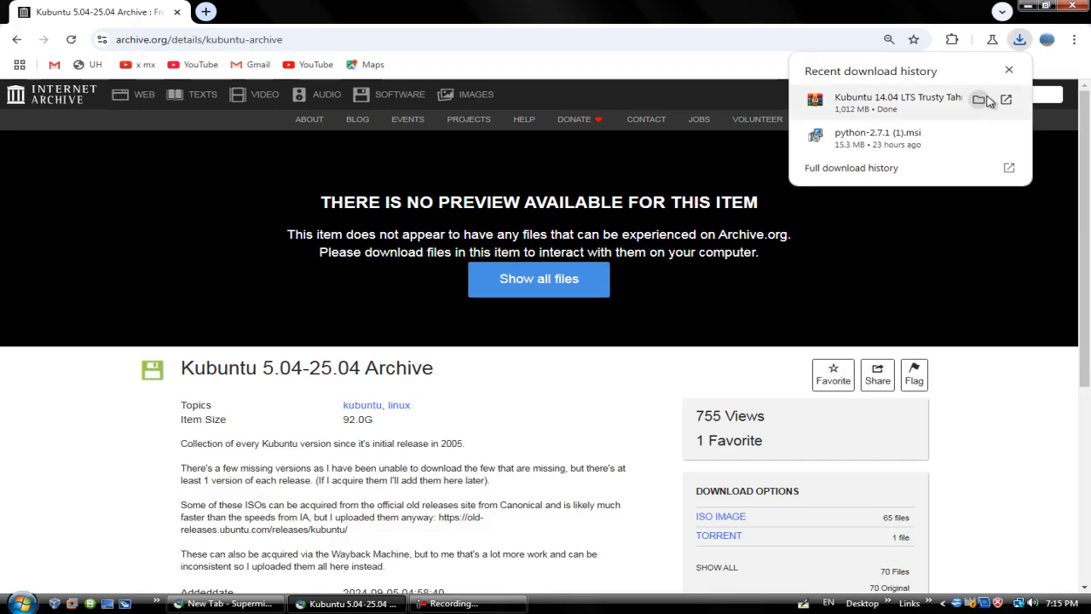
click(980, 99)
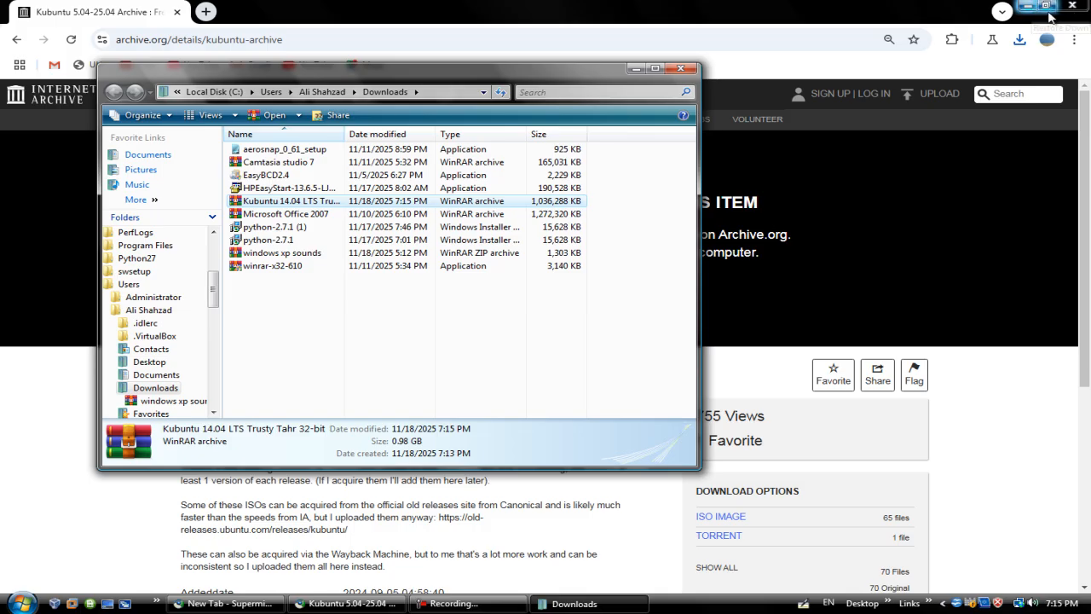
Step: Close the archive.org and new-tab browser windows
click(1084, 5)
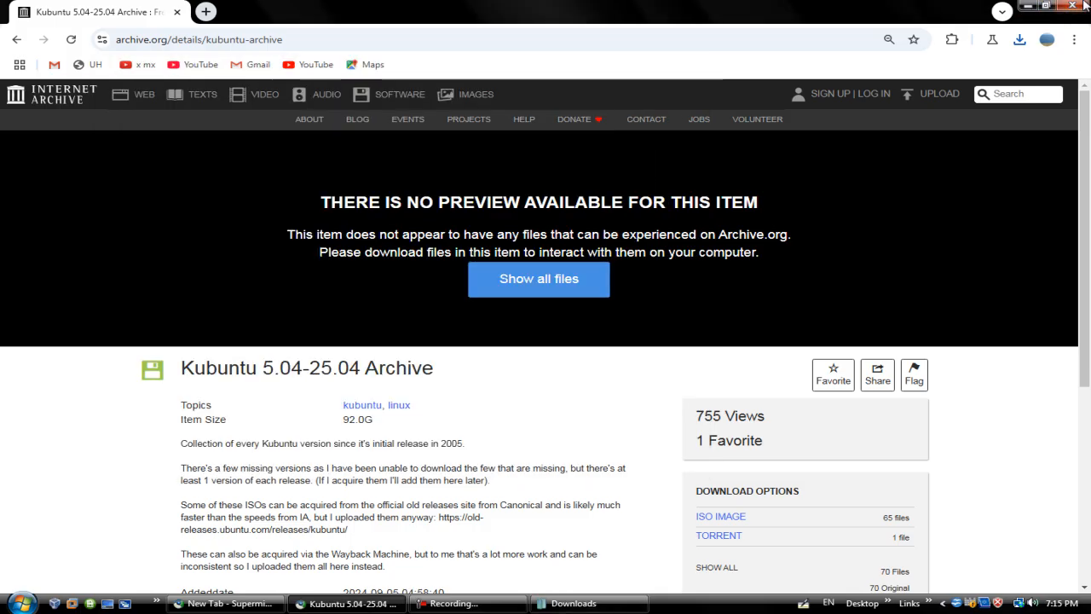
click(1078, 4)
click(1075, 5)
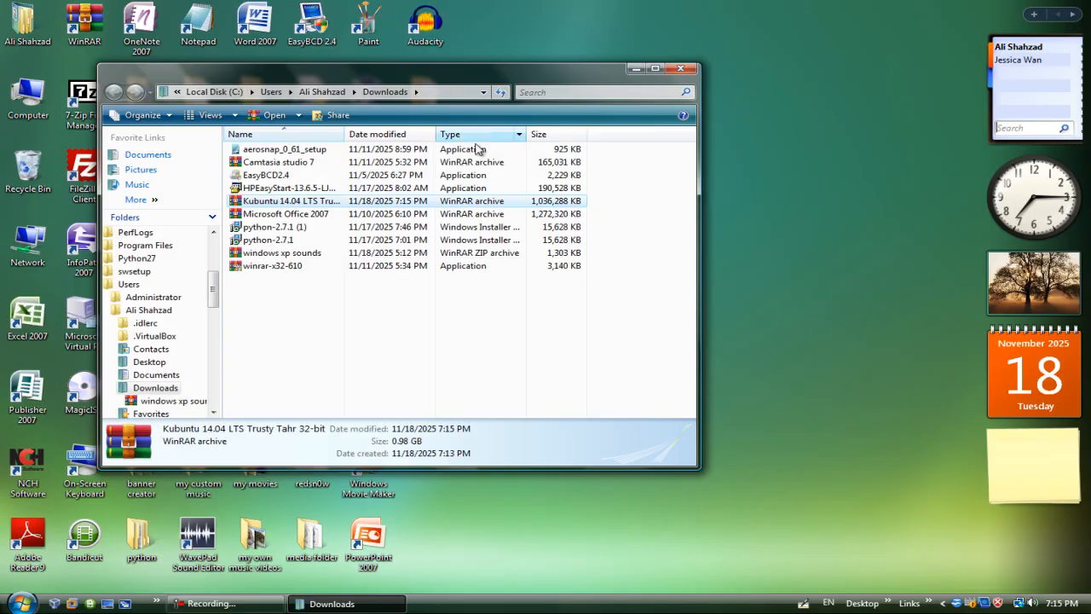
Step: Move the Kubuntu ISO from Downloads via the desktop into the ISOs folder and verify it
drag(286, 201, 762, 159)
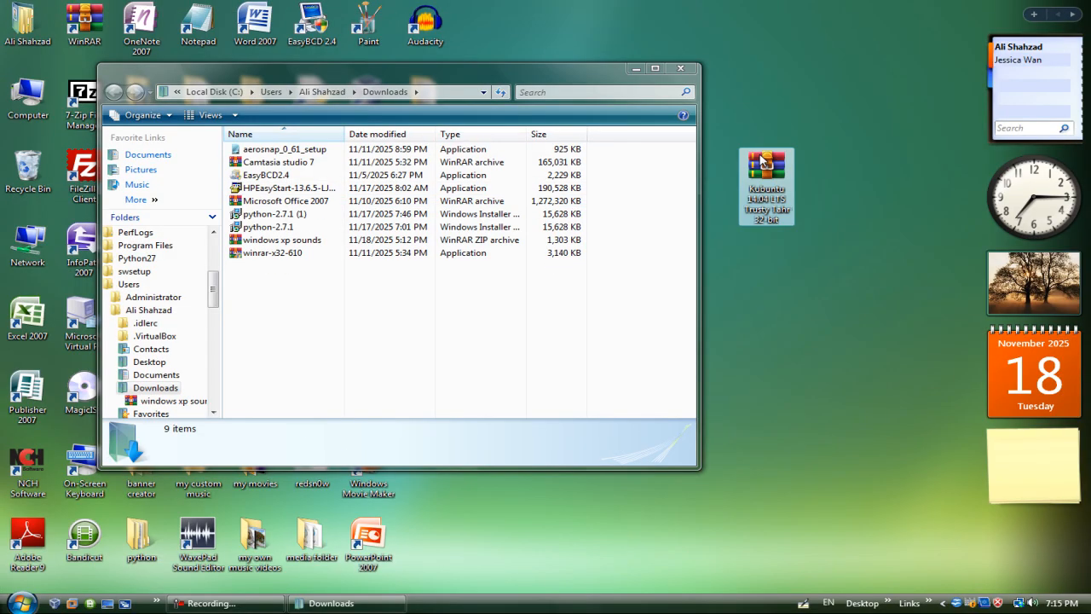
click(680, 68)
drag(762, 167, 258, 321)
double_click(256, 322)
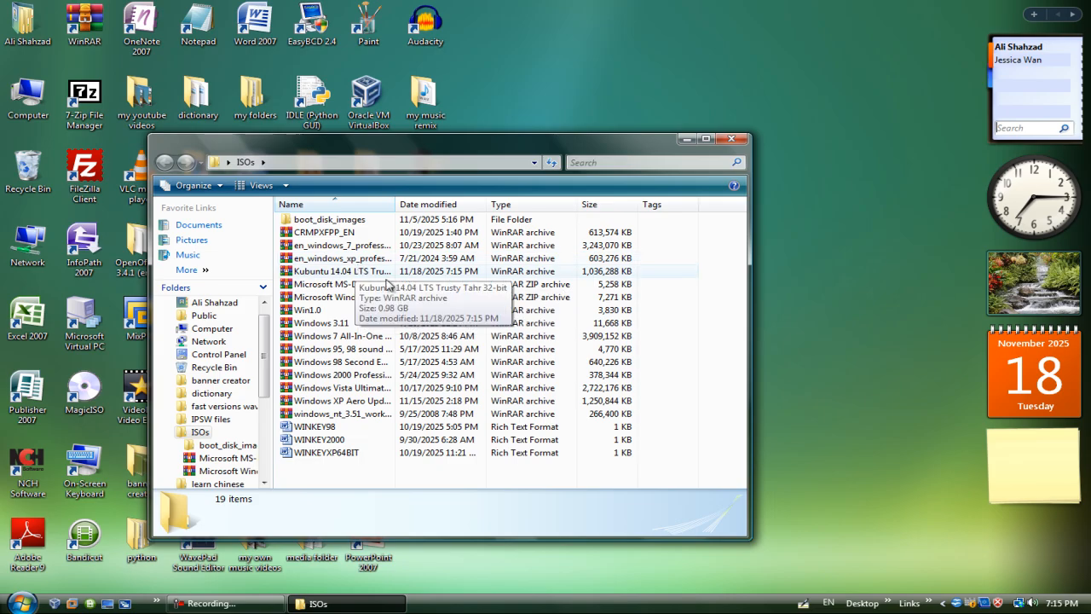
click(731, 138)
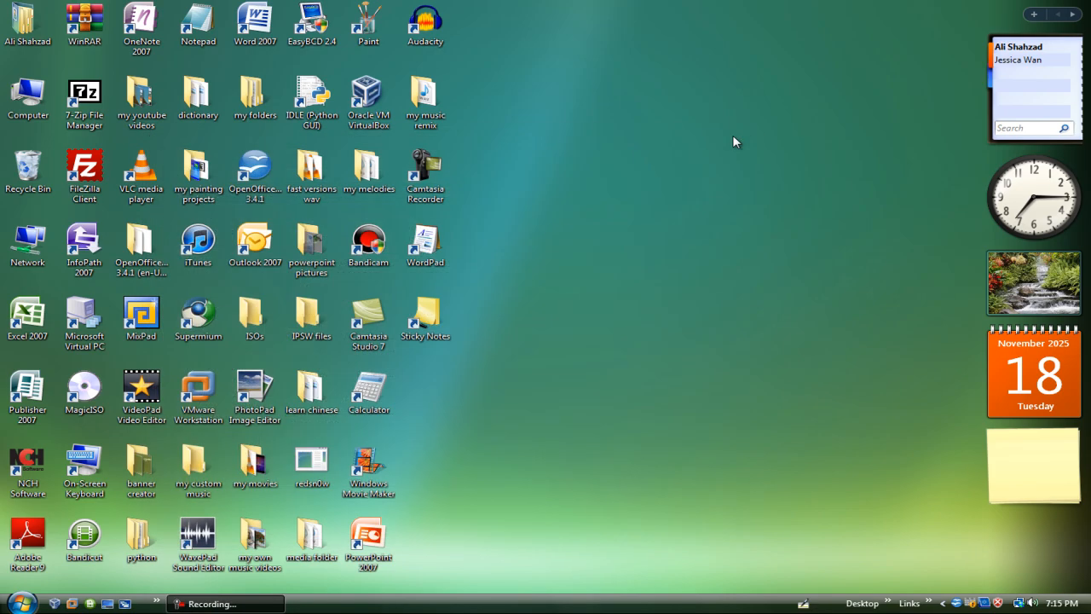
Step: Launch VirtualBox, start a new virtual machine and name it Kubuntu 14.04 LTS
double_click(377, 103)
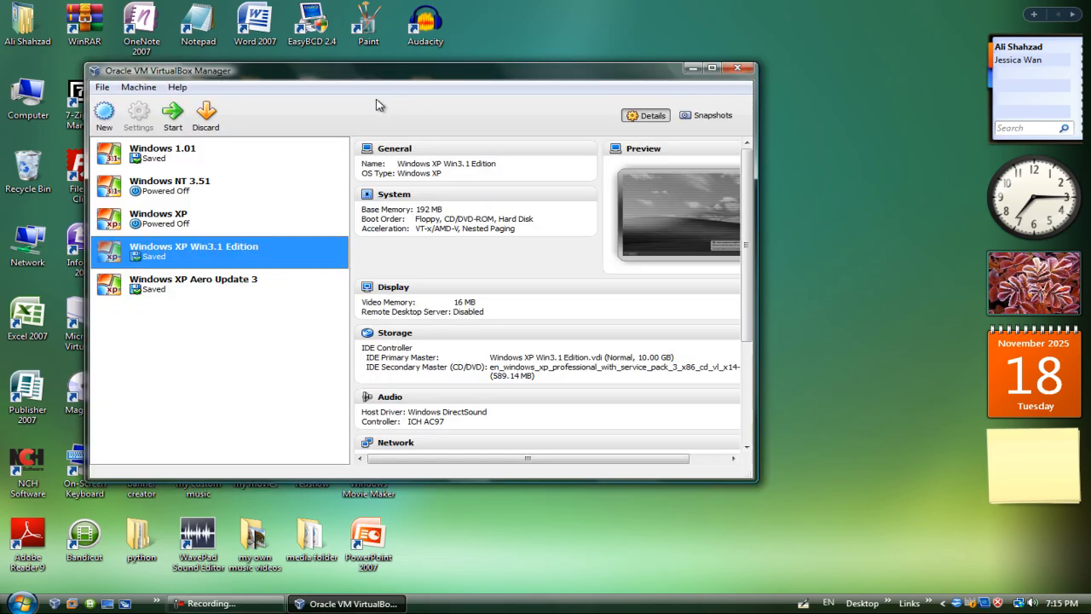
click(102, 122)
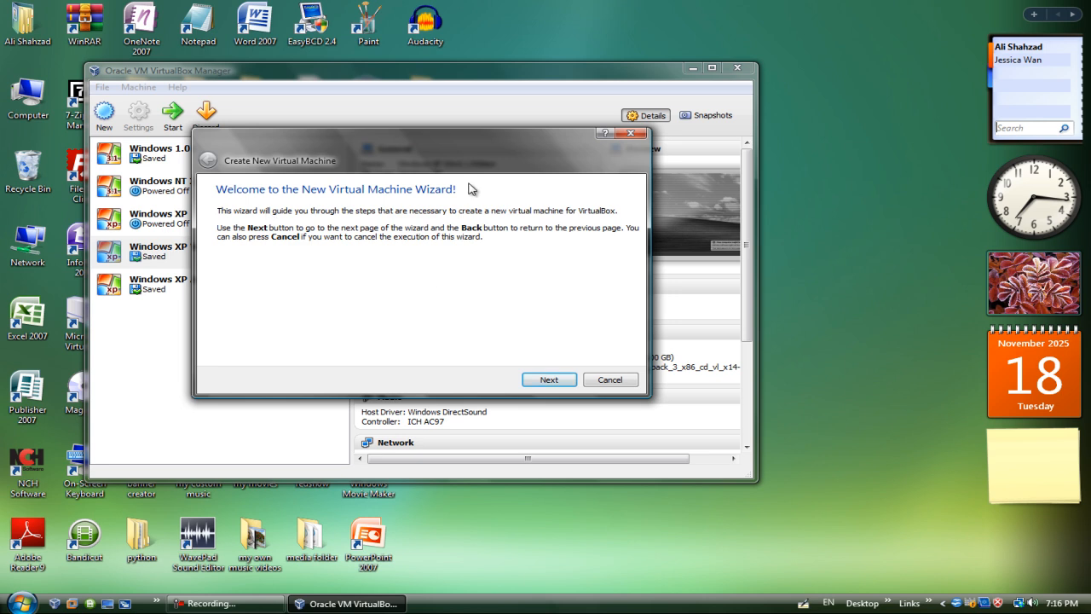
click(549, 380)
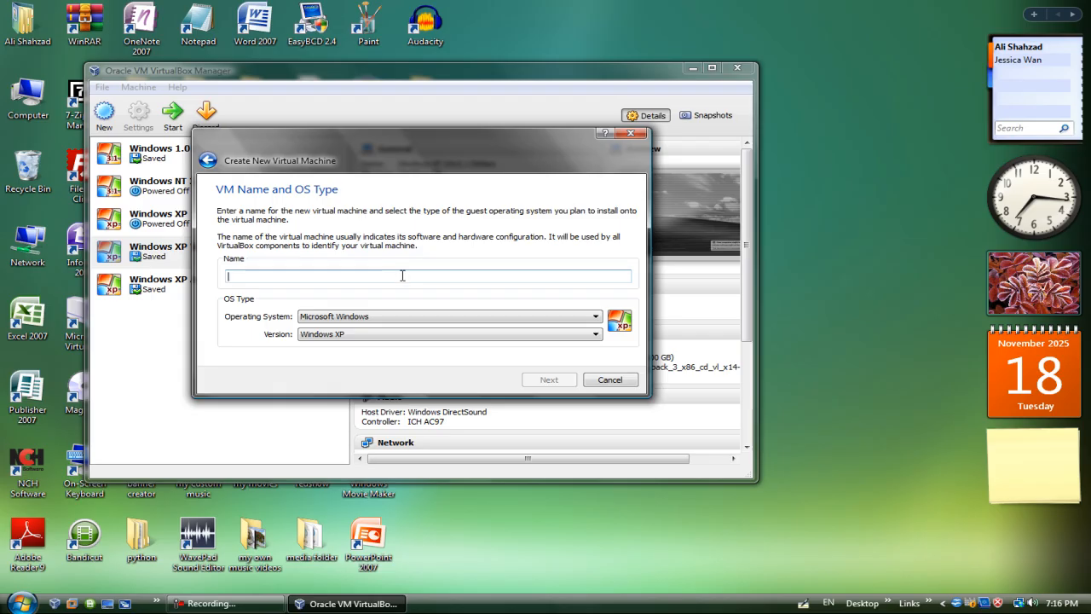
text(Kubuntu)
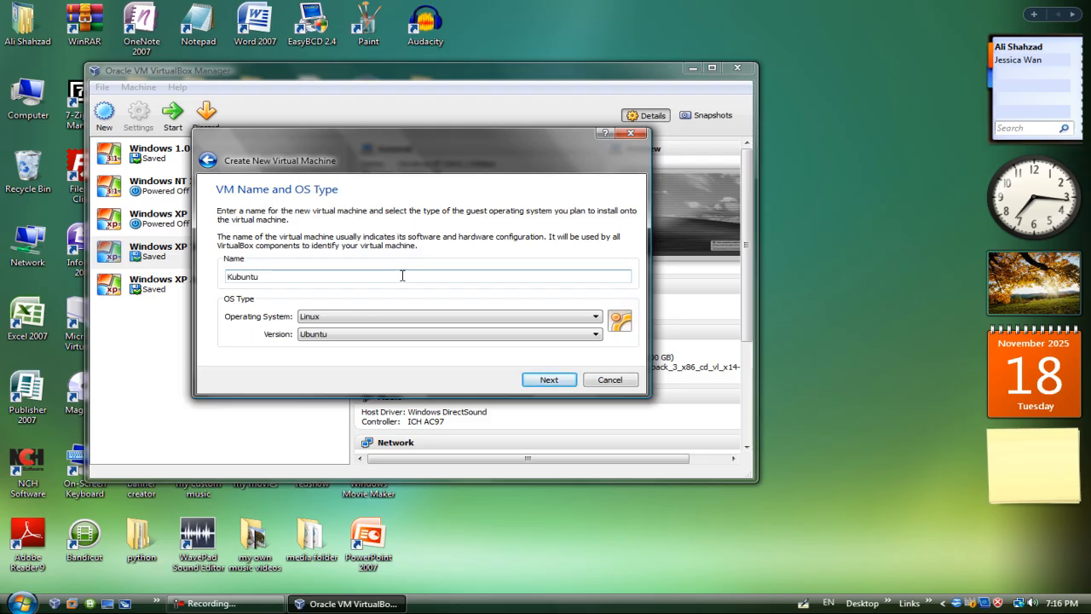
text( 14.04 LTS)
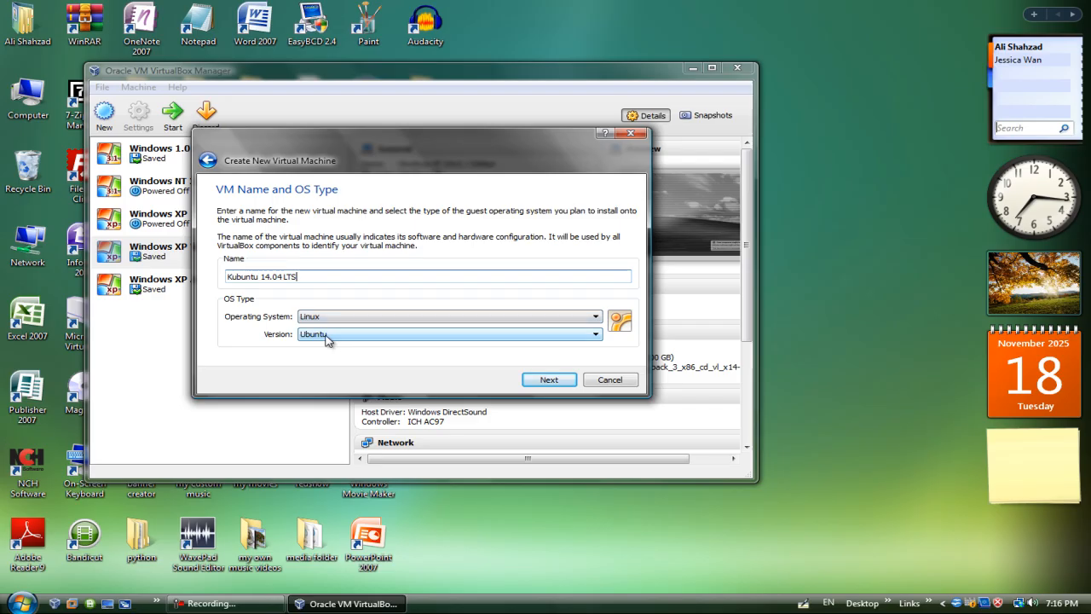
Step: Set the machine's operating system to Linux with version Ubuntu
click(342, 318)
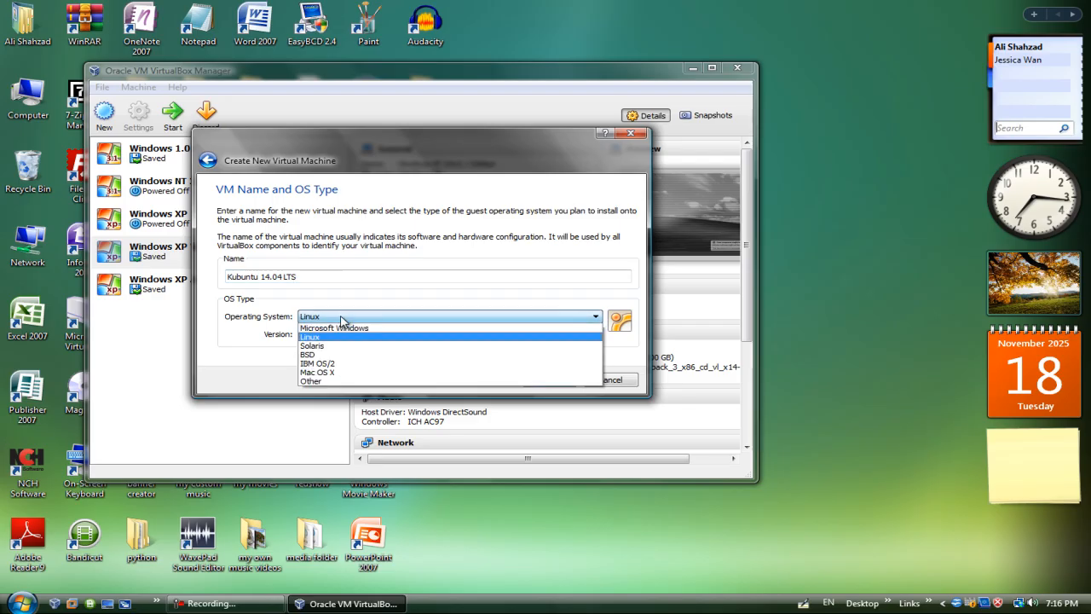
click(341, 316)
click(331, 335)
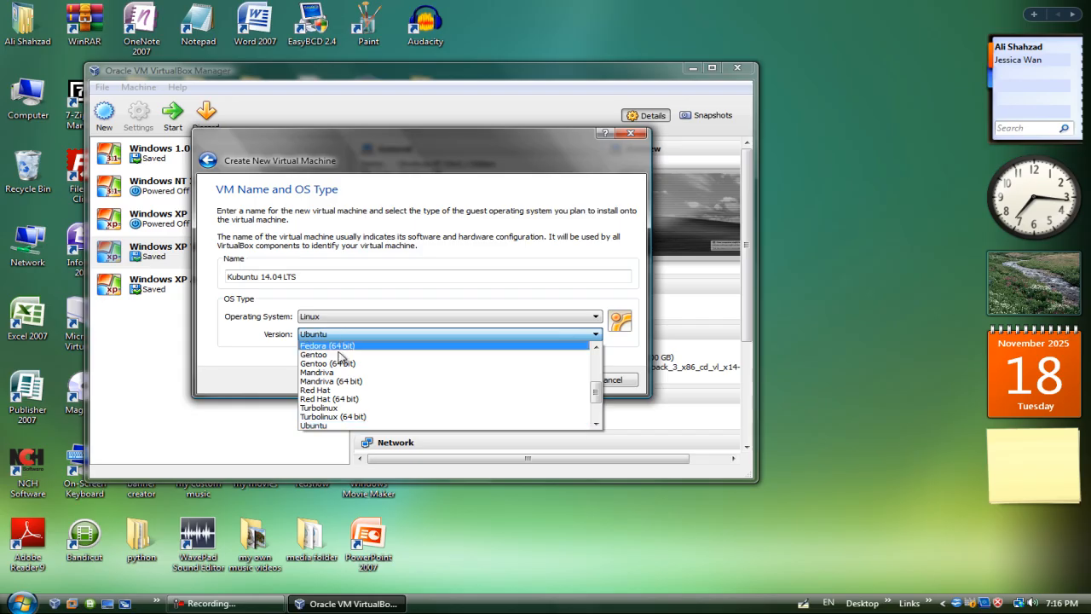
scroll(335, 387, down, 2)
scroll(341, 390, up, 1)
scroll(344, 393, up, 4)
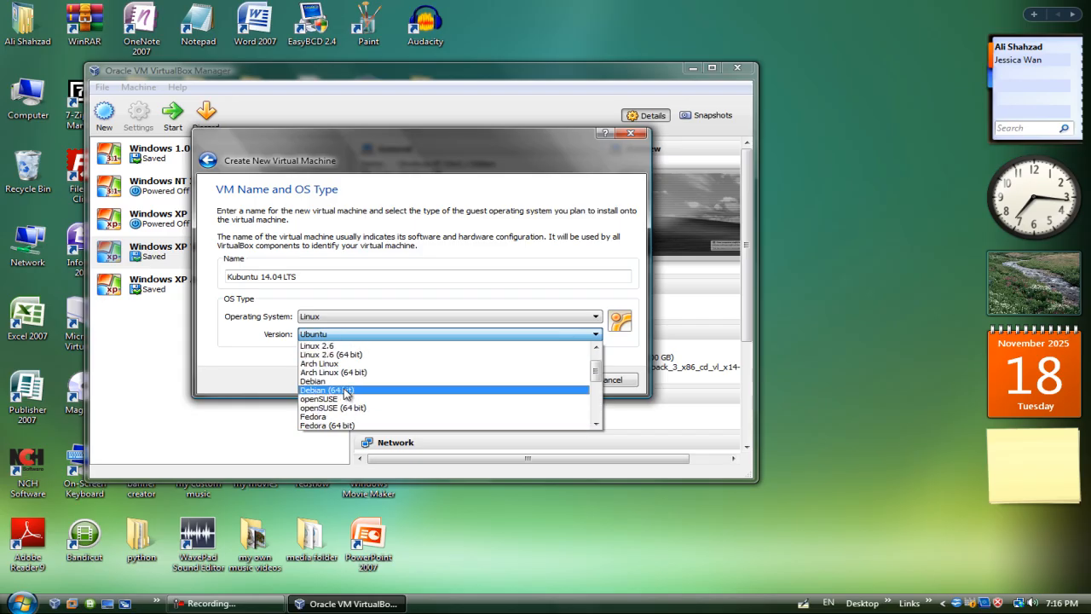
click(345, 391)
click(350, 335)
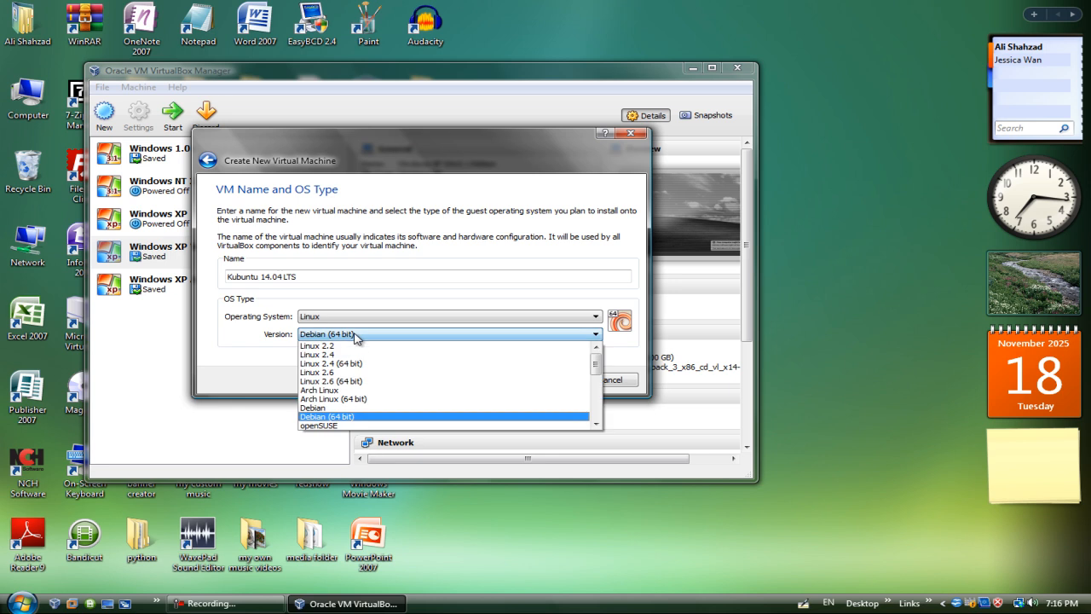
scroll(377, 390, down, 6)
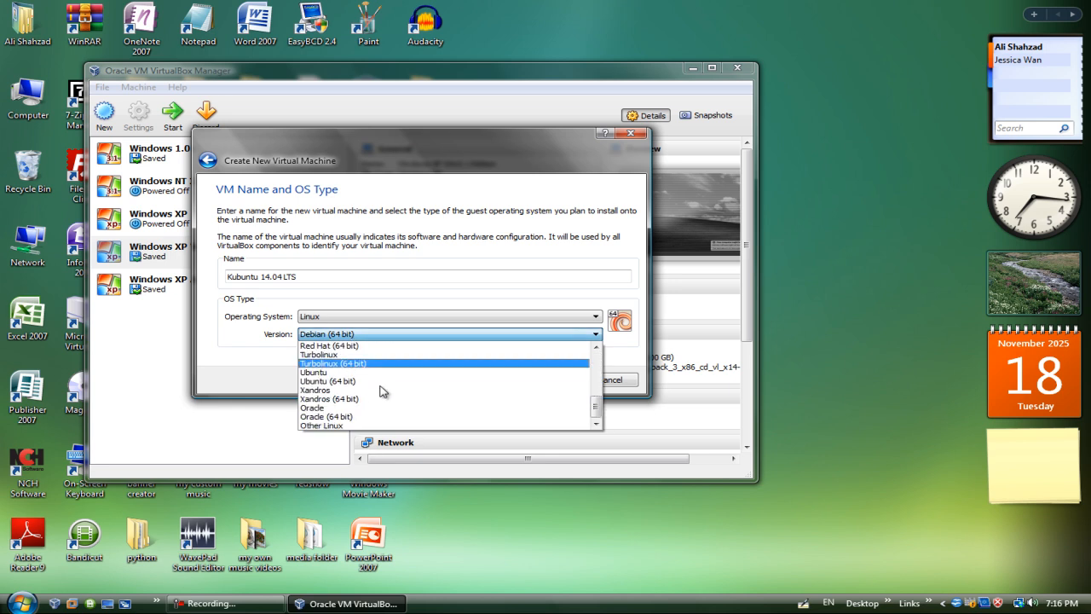
click(341, 372)
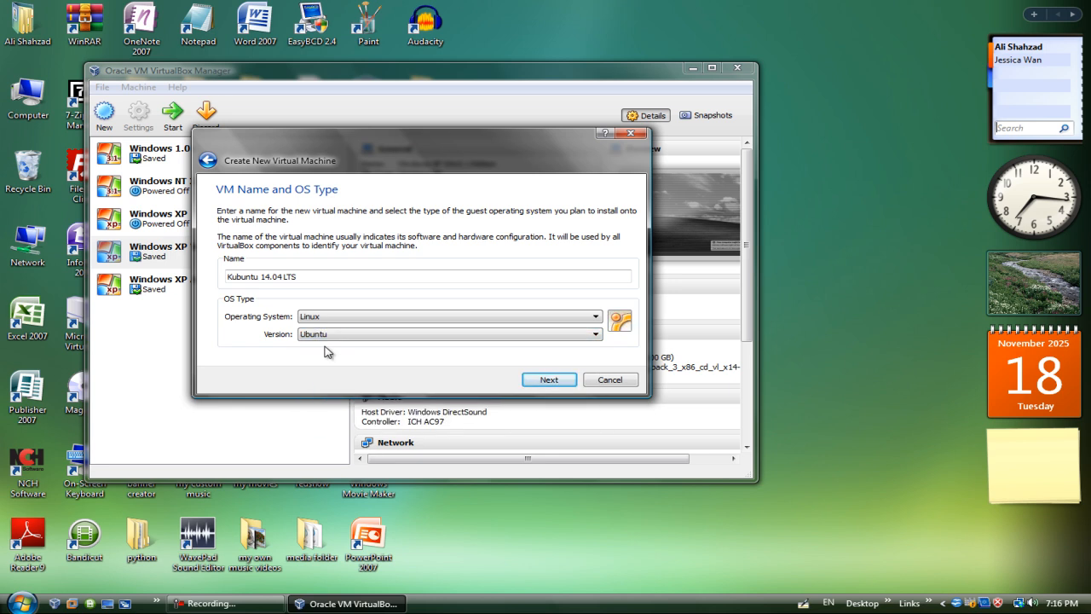
click(328, 338)
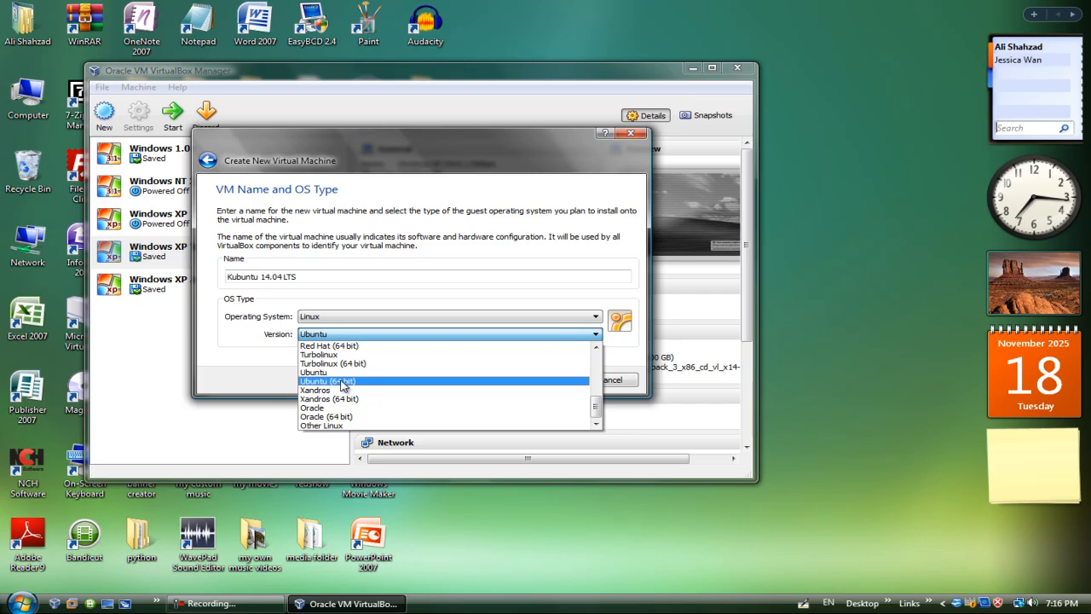
click(339, 375)
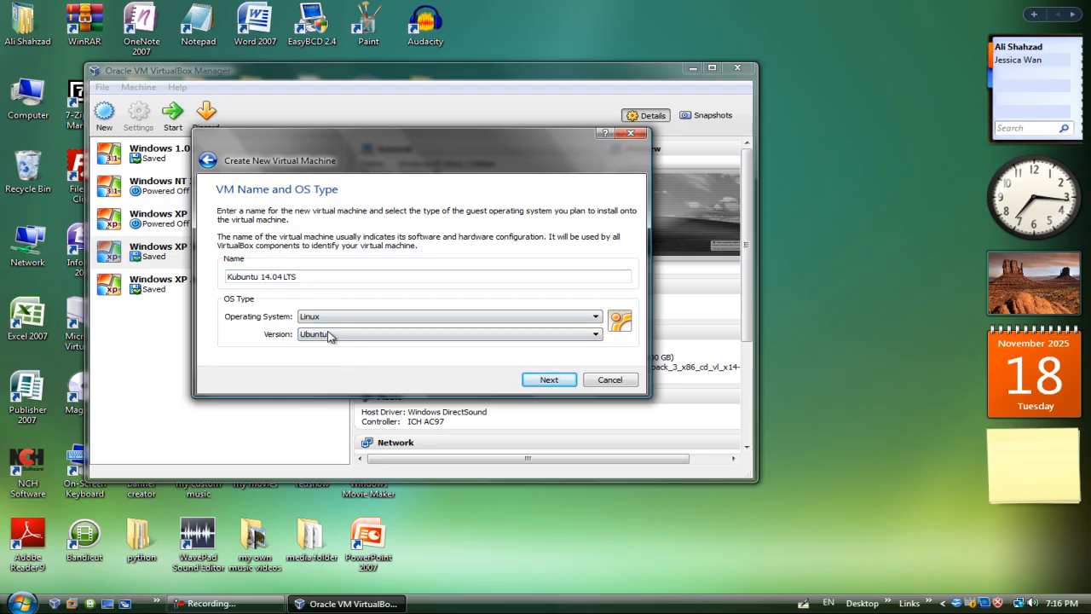
click(550, 380)
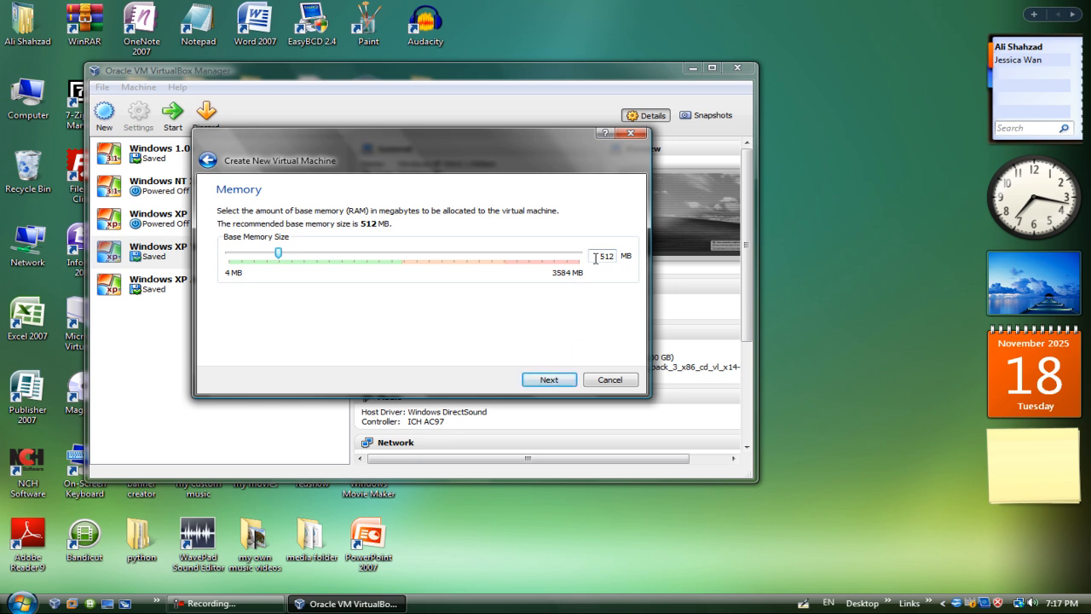
Step: Keep 512 MB of base memory and choose to create a new virtual hard disk
click(549, 379)
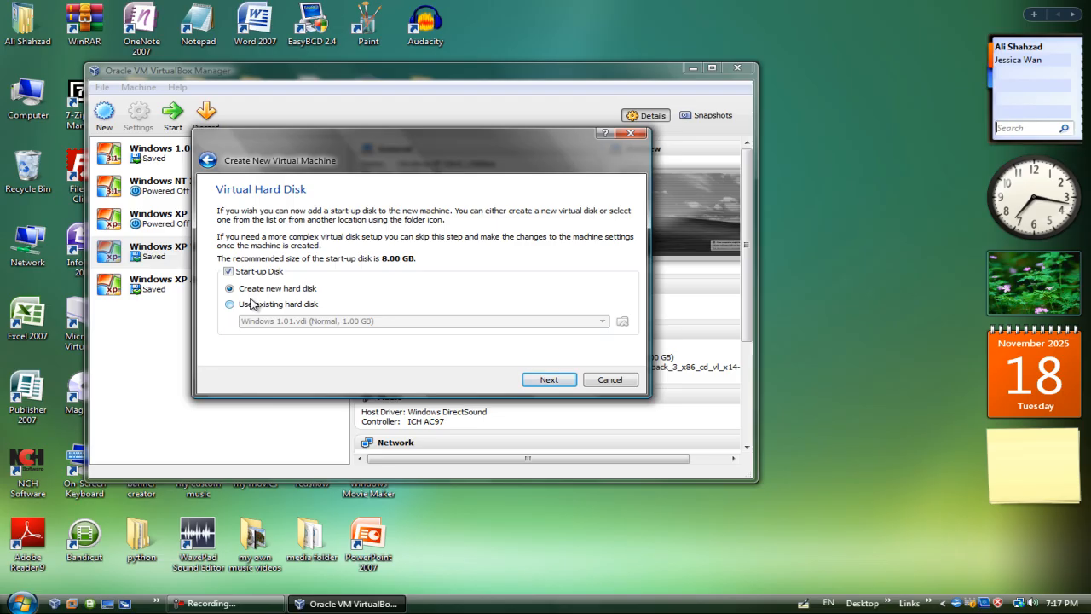
click(549, 380)
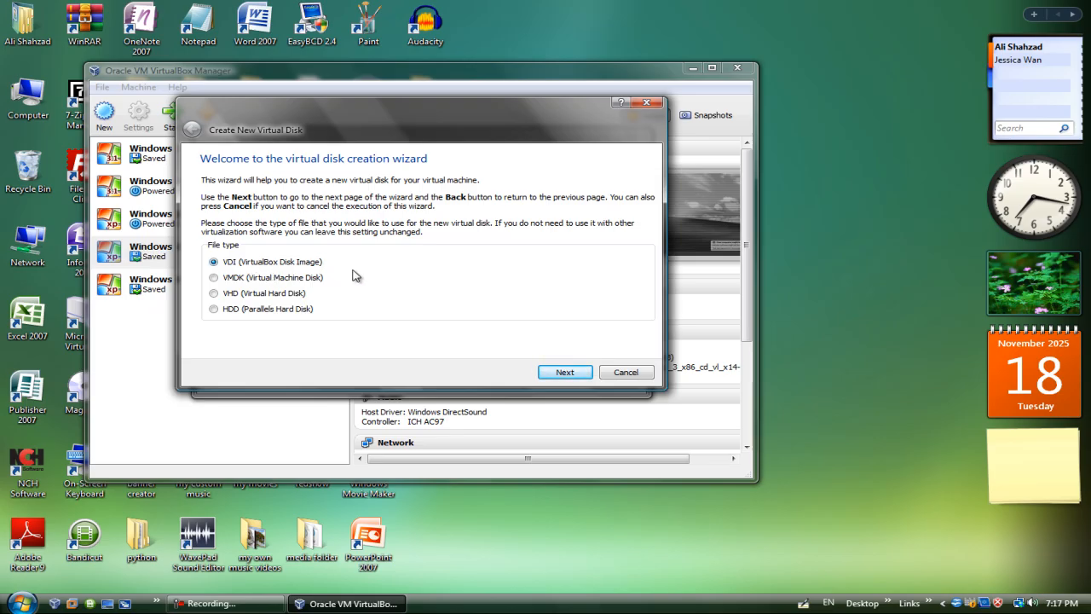
Step: Create a dynamically allocated 8.00 GB VDI disk, Kubuntu 14.04 LTS.vdi, in the default folder
click(560, 371)
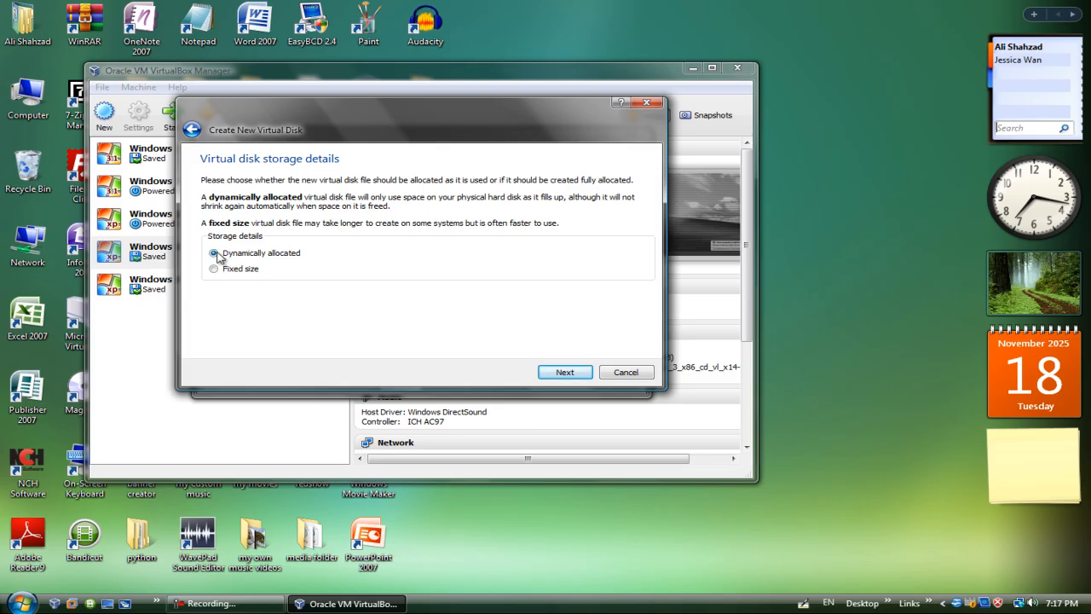
click(565, 372)
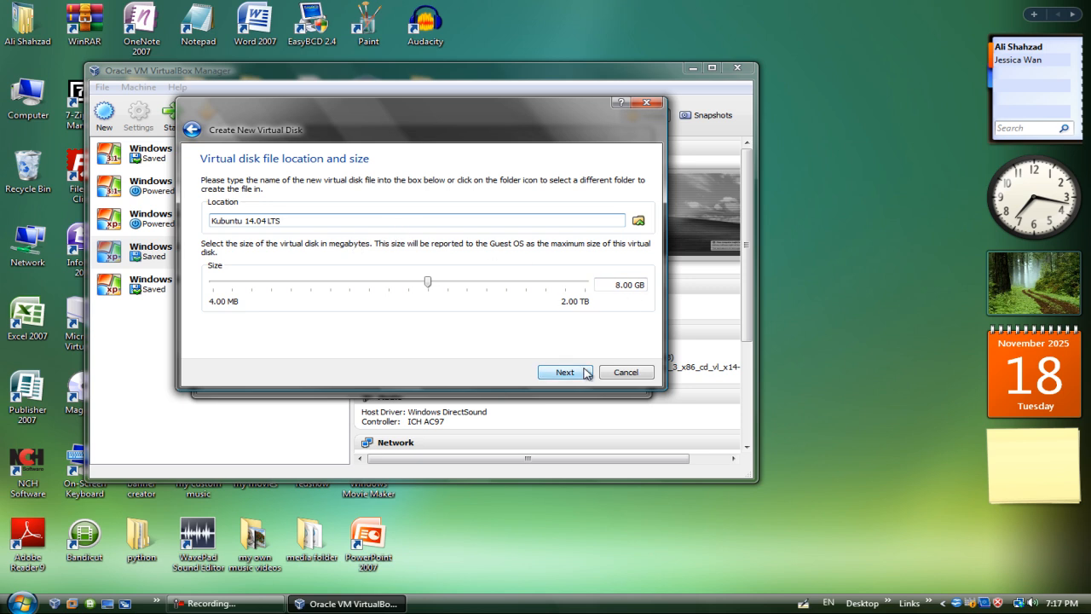
click(639, 220)
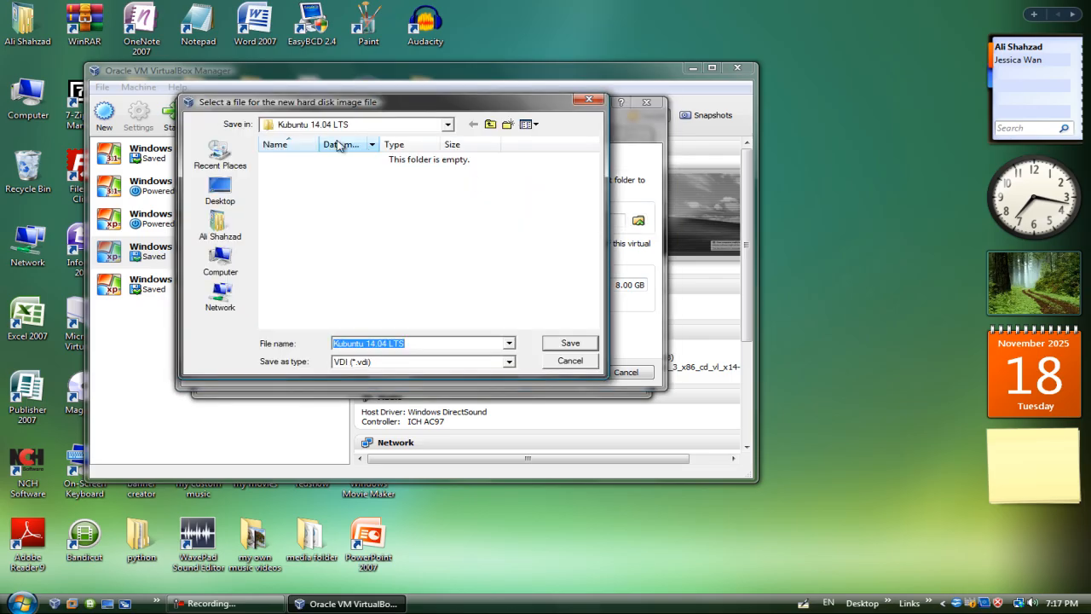
click(406, 127)
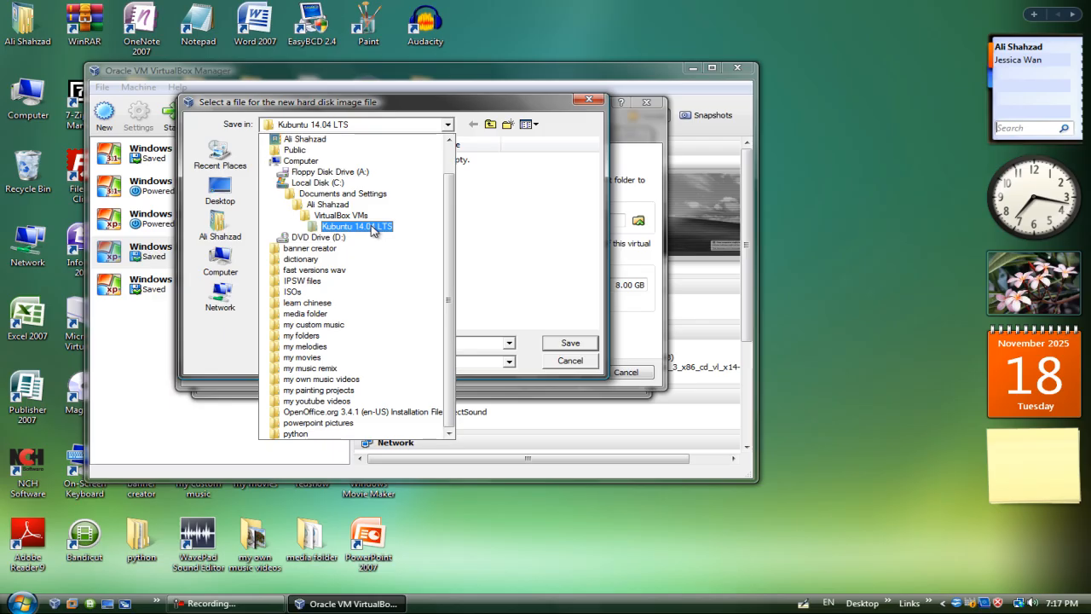
click(415, 127)
click(572, 360)
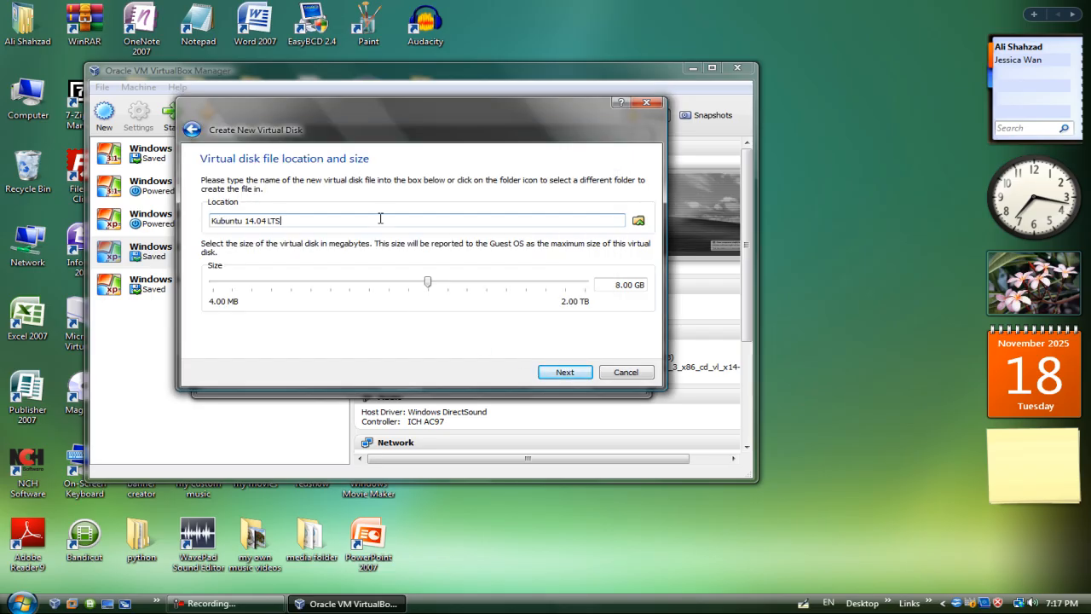
click(562, 372)
click(554, 373)
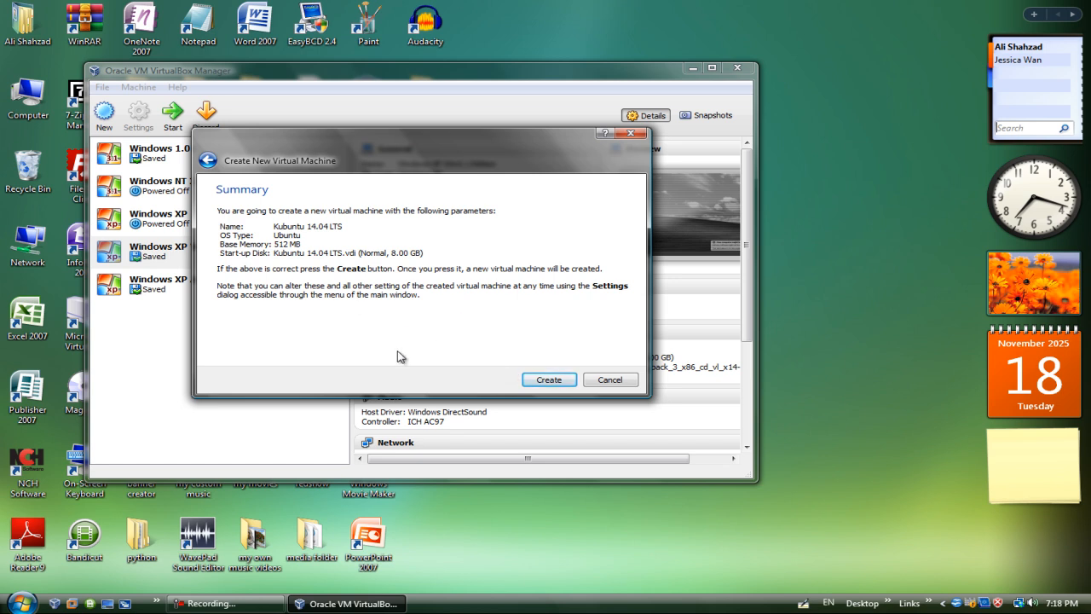
Step: Finish creating the Kubuntu 14.04 LTS machine and start it
click(546, 381)
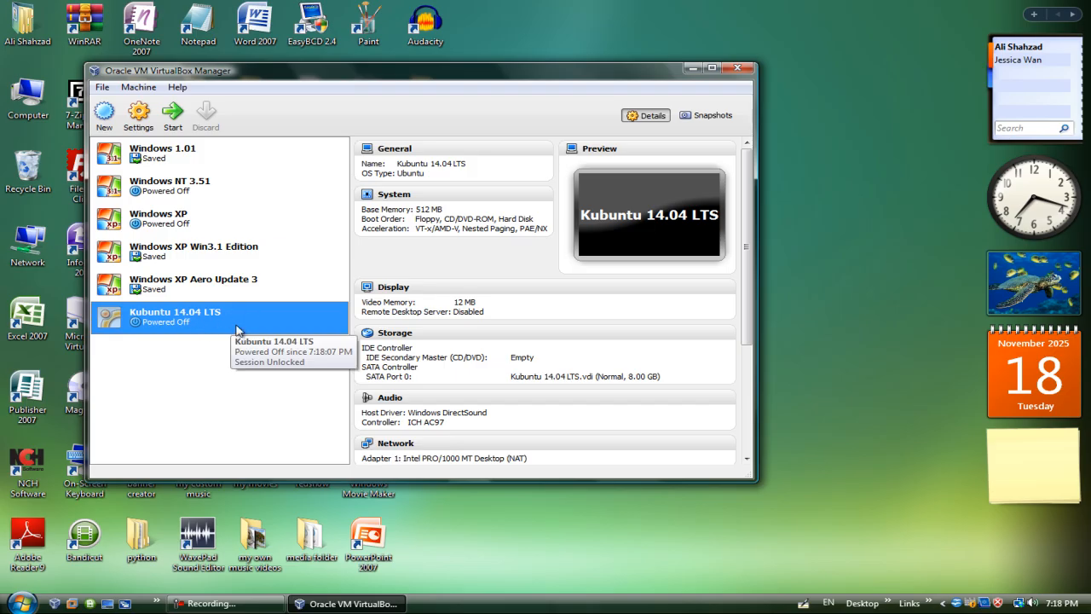
click(174, 112)
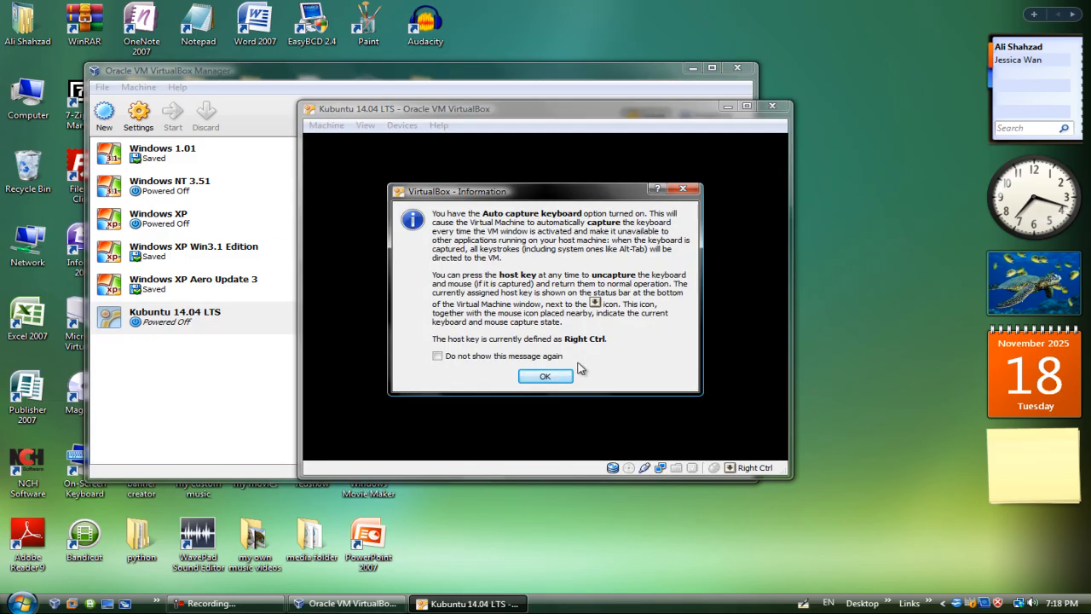
Step: Choose Kubuntu 14.04 LTS Trusty Tahr 32-bit.iso as installation media and boot the machine from it
click(545, 377)
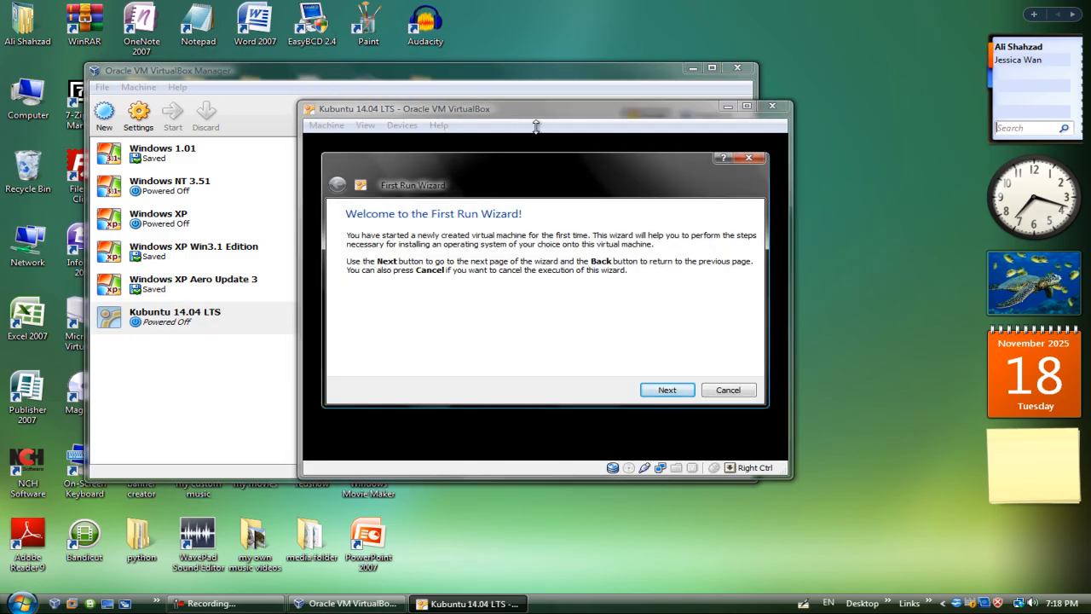
click(668, 391)
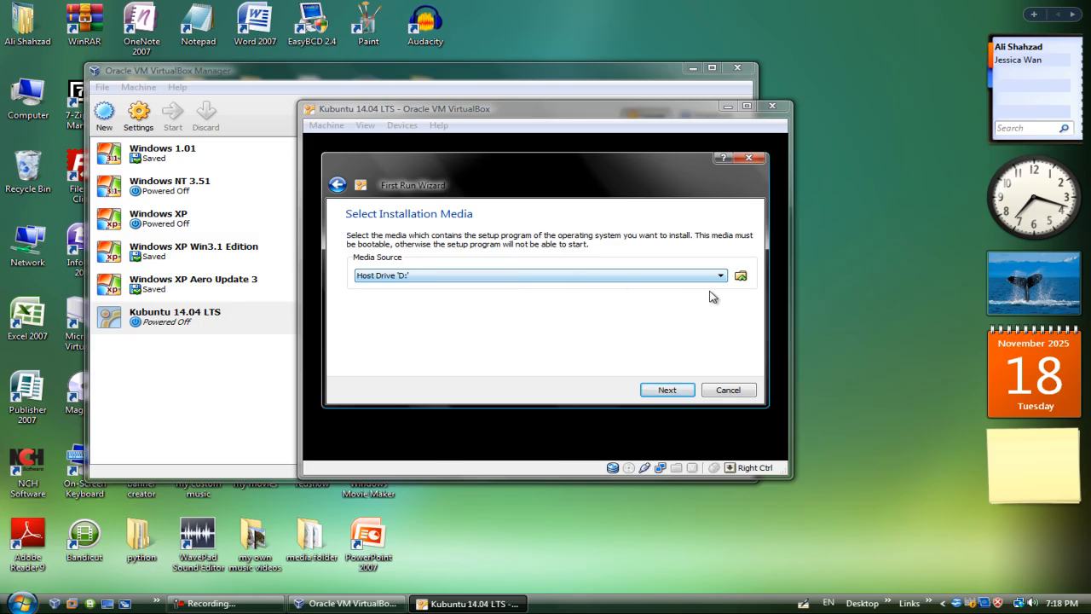
click(740, 275)
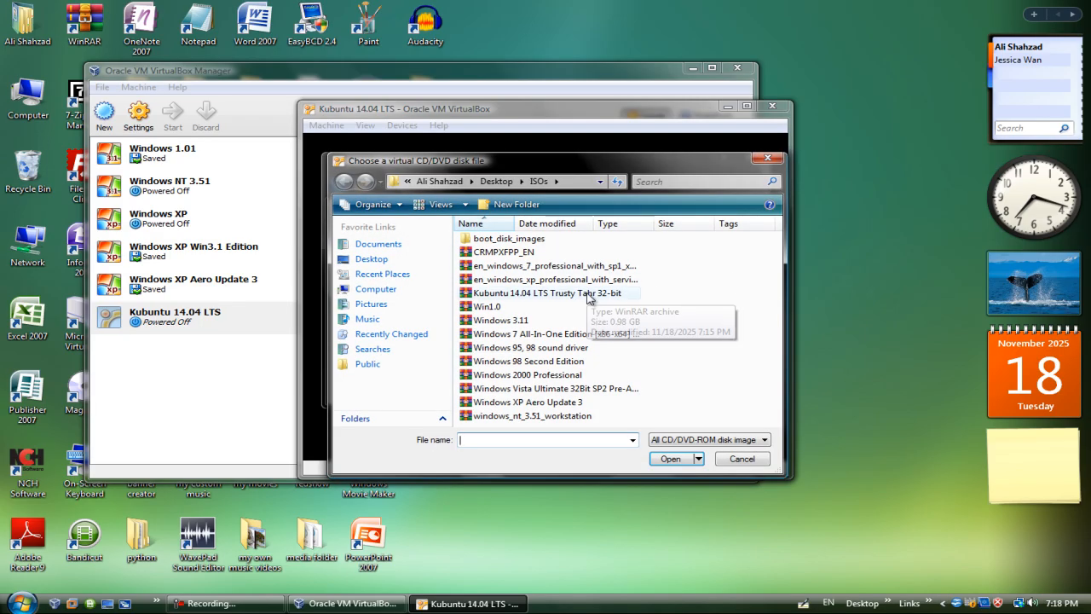
click(538, 293)
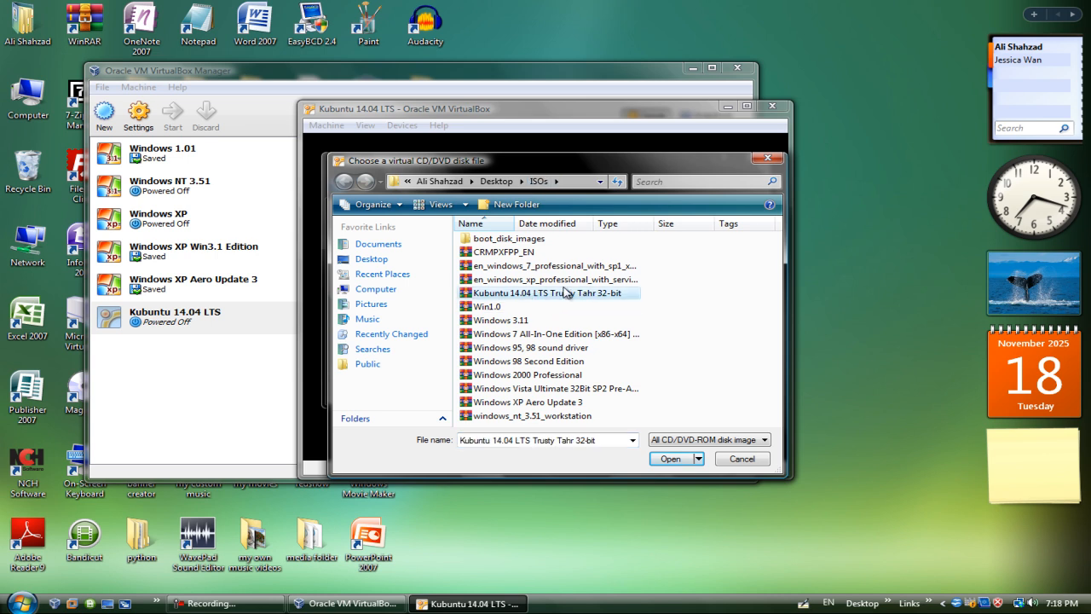
click(671, 459)
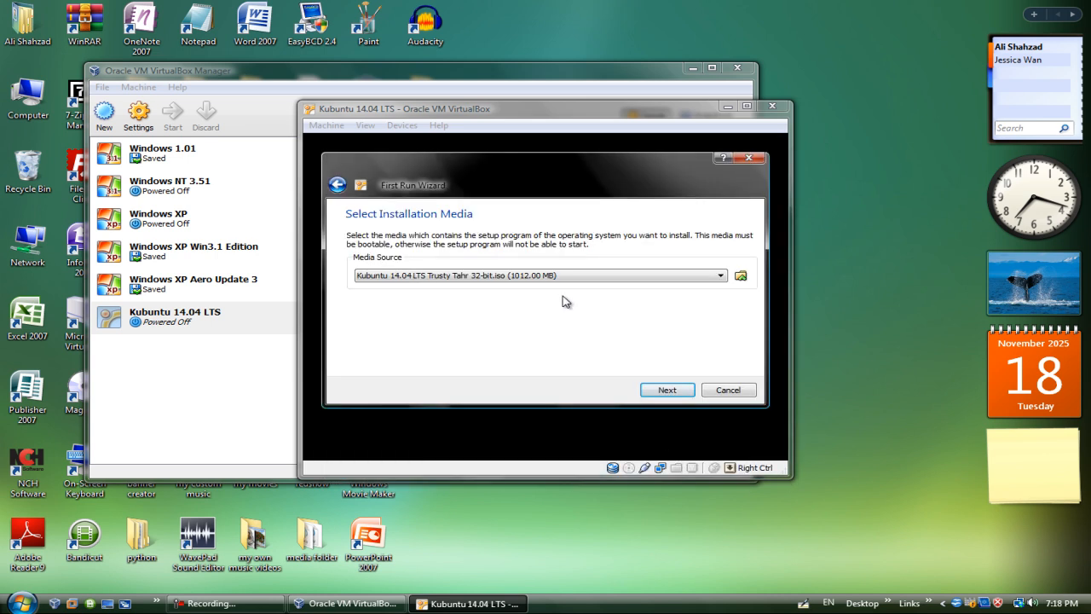
click(664, 391)
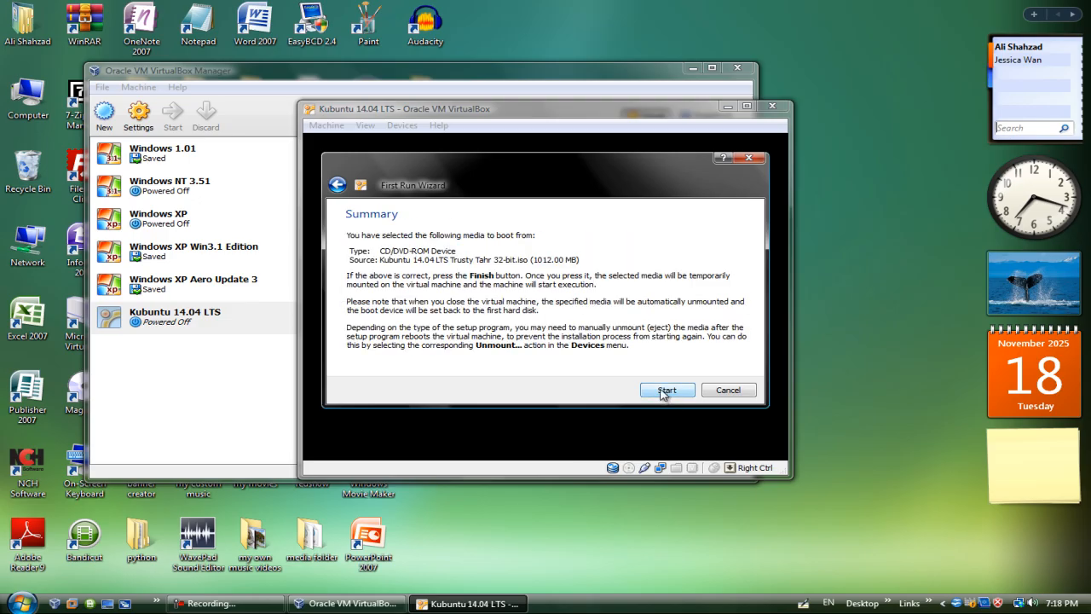
click(666, 390)
drag(548, 112, 454, 85)
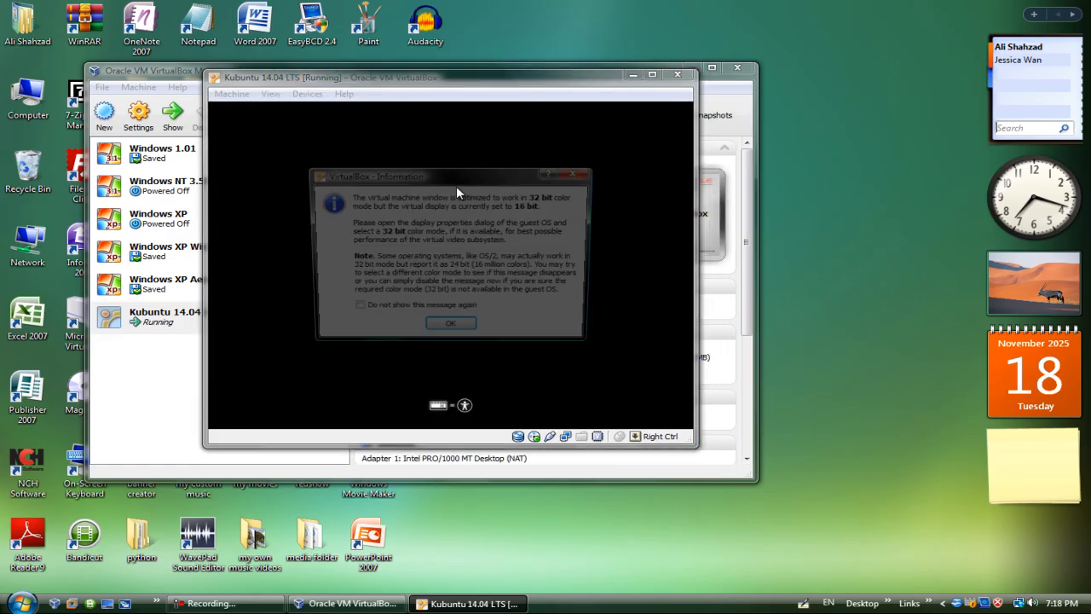
Step: Dismiss the colour-depth, mouse-capture and mouse-integration notices in the running Kubuntu machine
click(451, 330)
drag(476, 79, 431, 82)
click(417, 262)
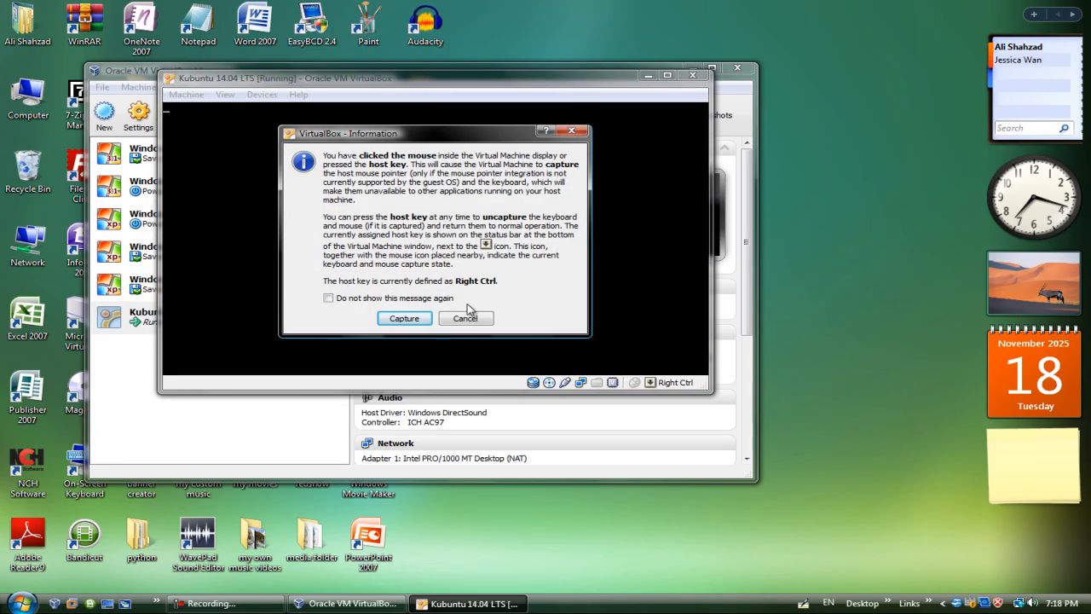
click(404, 318)
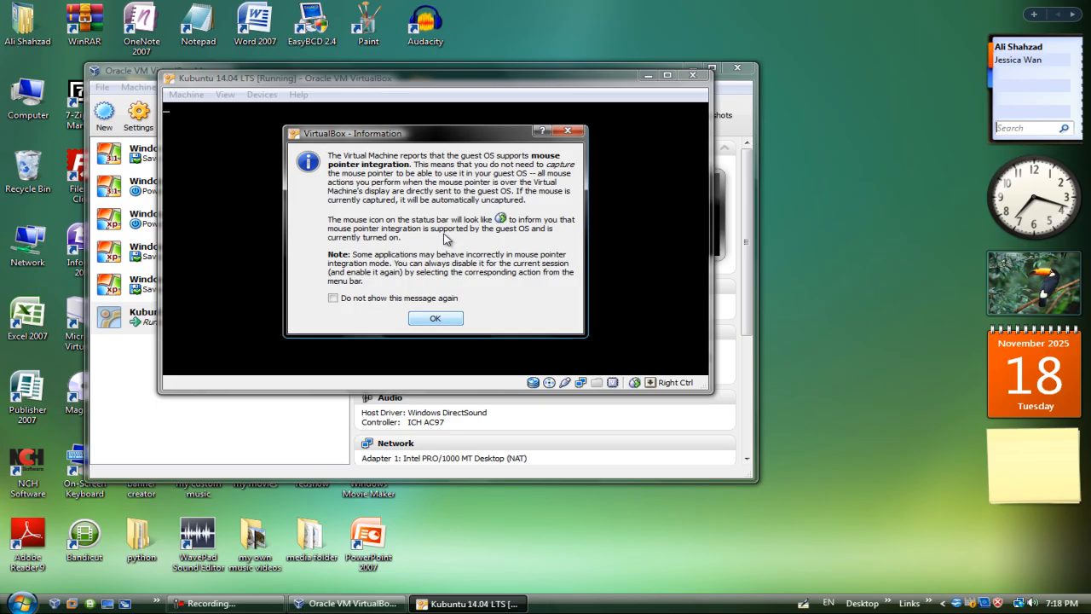
key(Return)
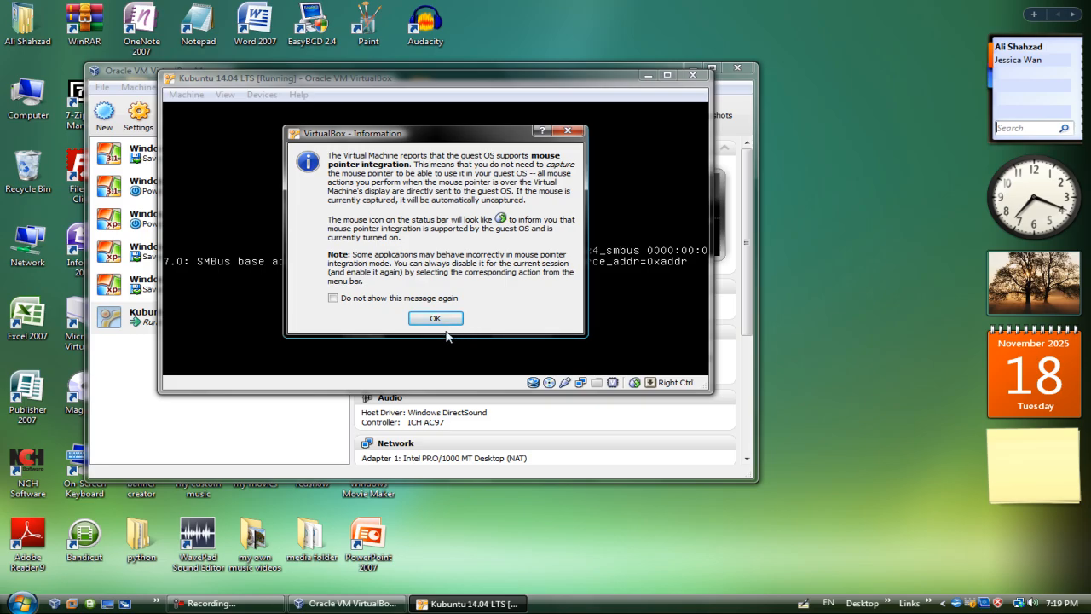
click(437, 319)
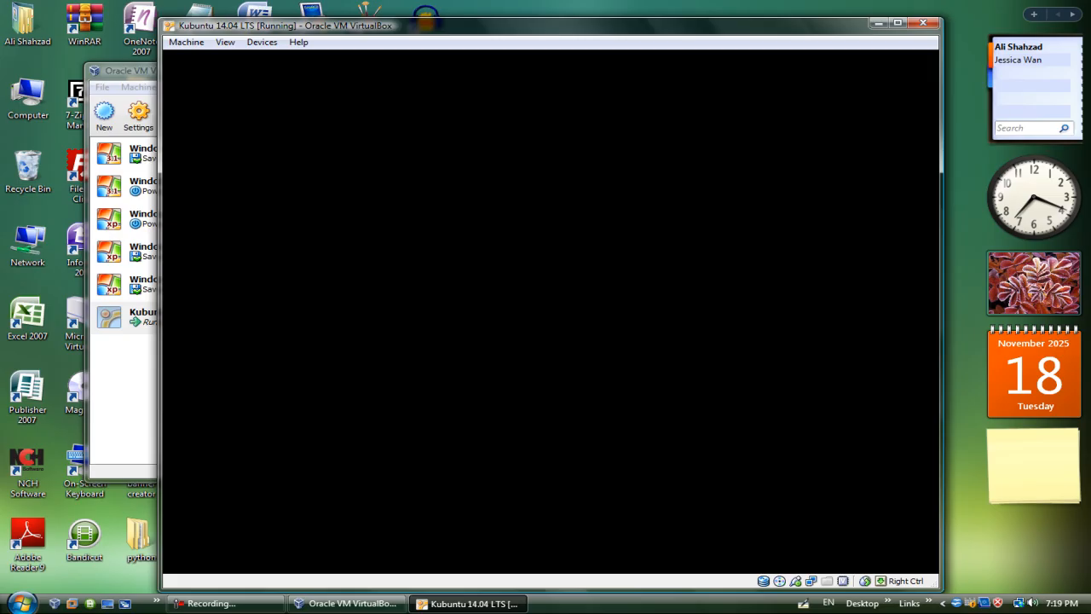
Step: Move the Kubuntu machine window left and shrink it so the VirtualBox manager shows behind
click(236, 605)
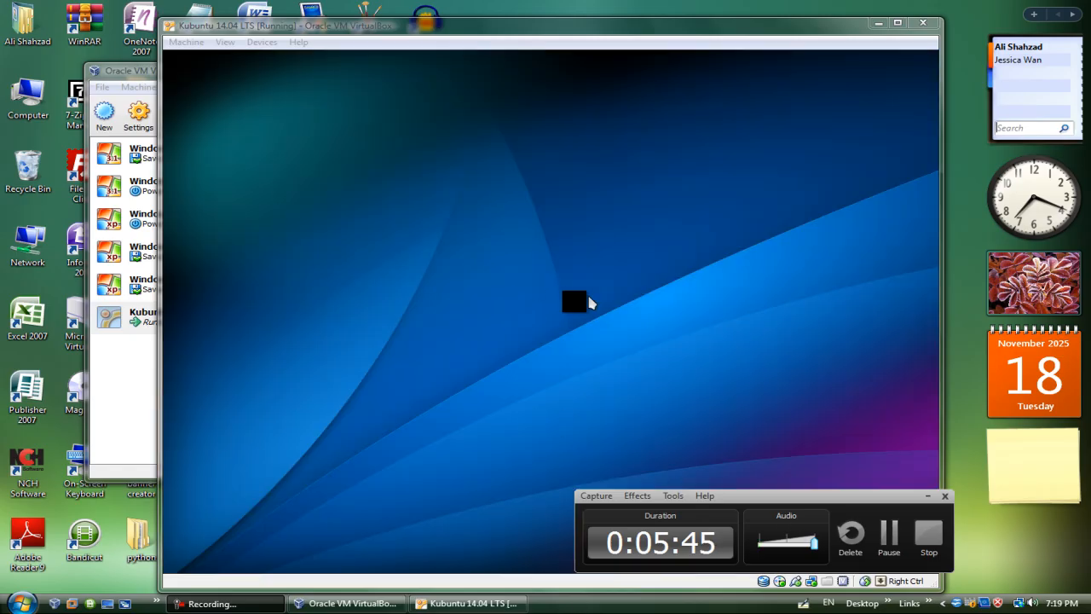
click(589, 315)
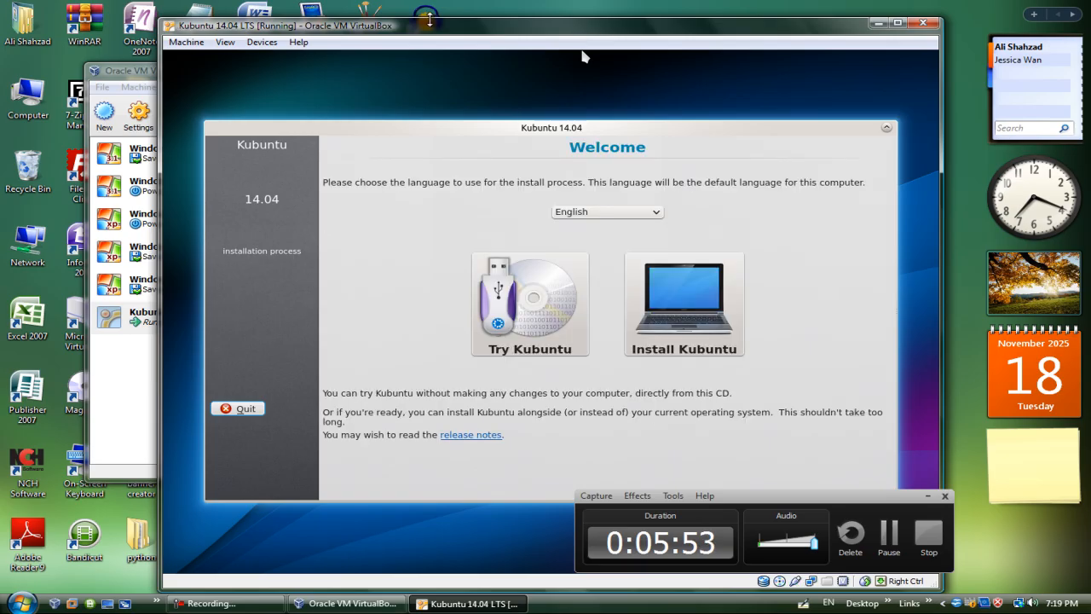
drag(436, 27, 416, 26)
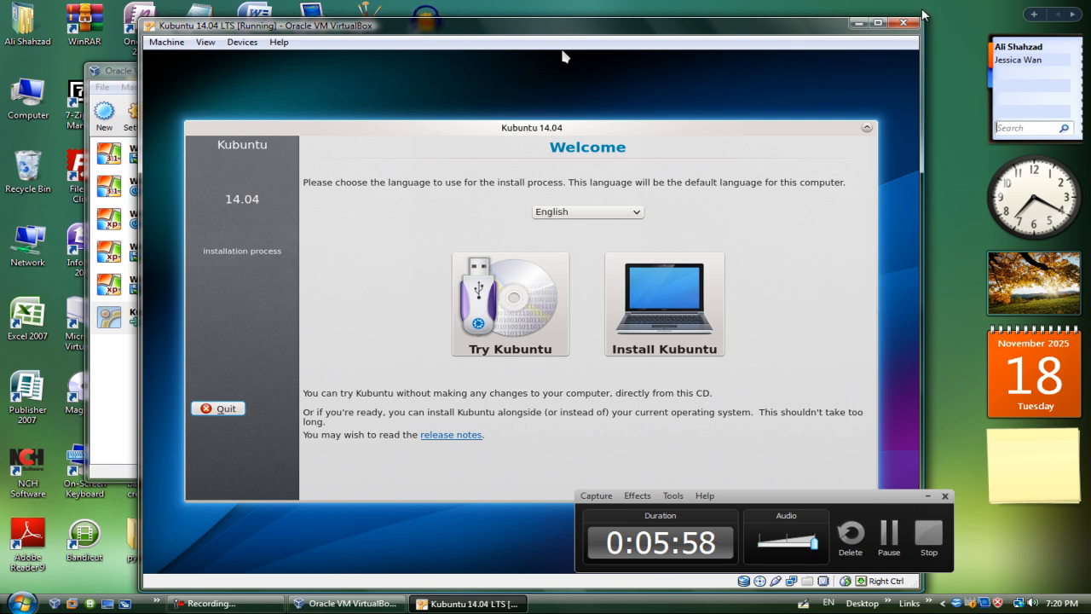
drag(920, 21, 635, 257)
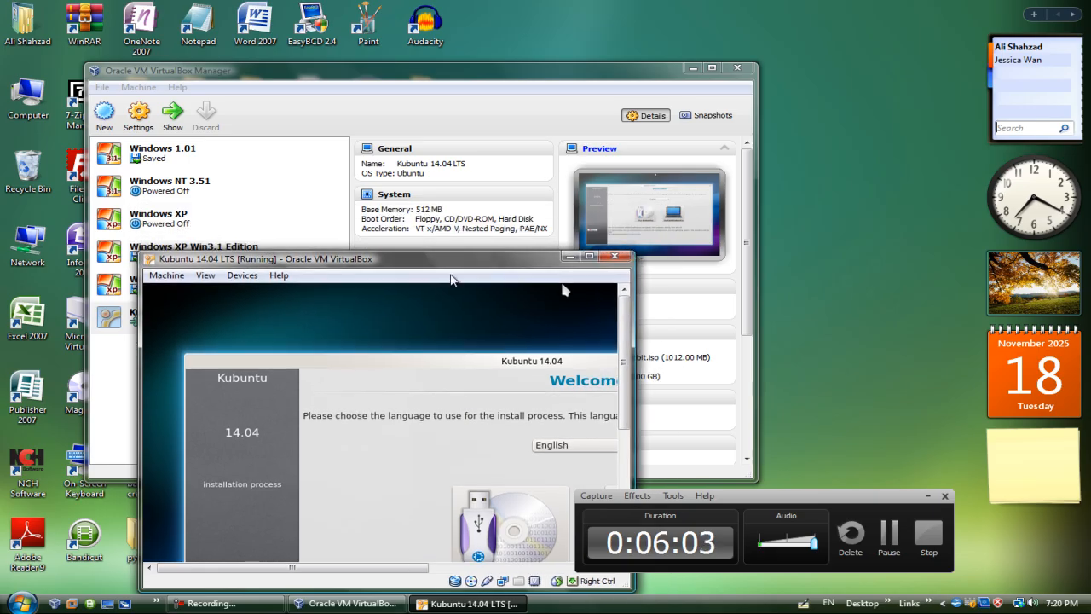
Step: Make the Kubuntu VM window slightly shorter, then maximize it to fill the screen
drag(458, 255, 482, 82)
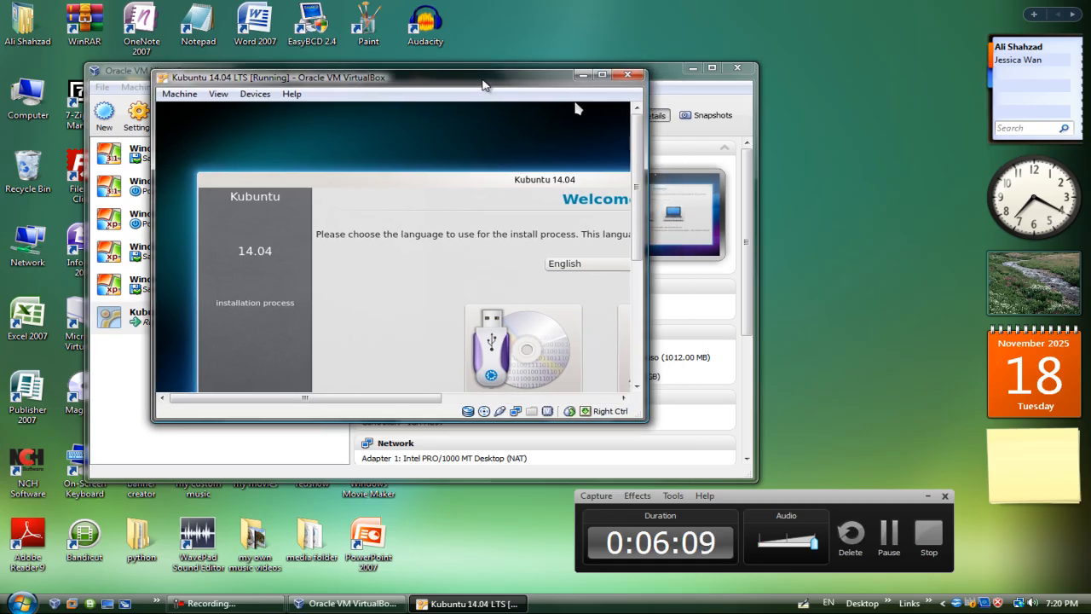
double_click(482, 77)
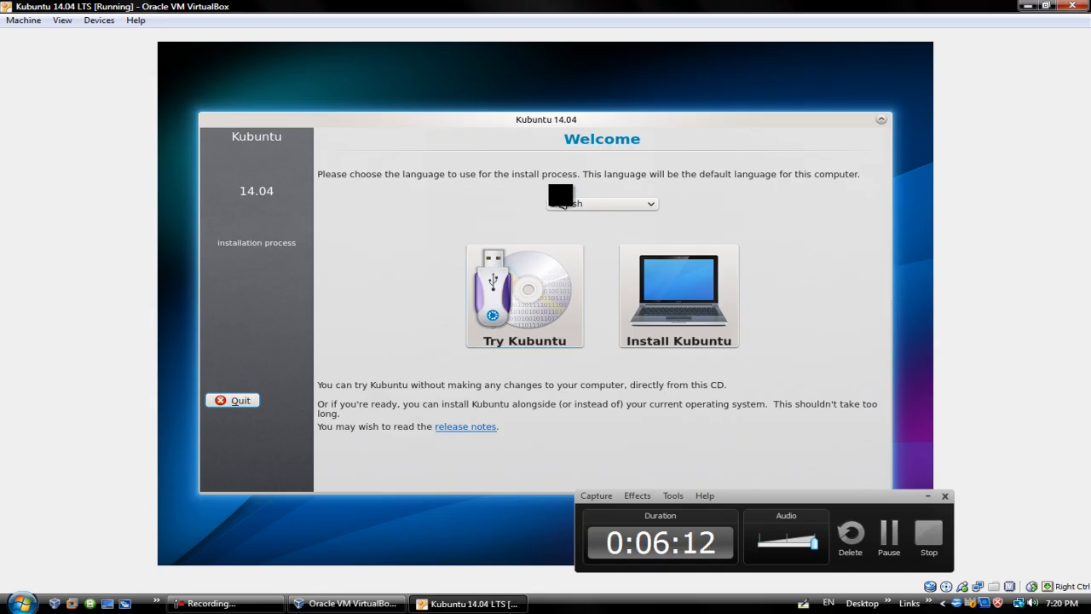
Step: Keep English as the installer language and start a full Kubuntu installation
click(927, 498)
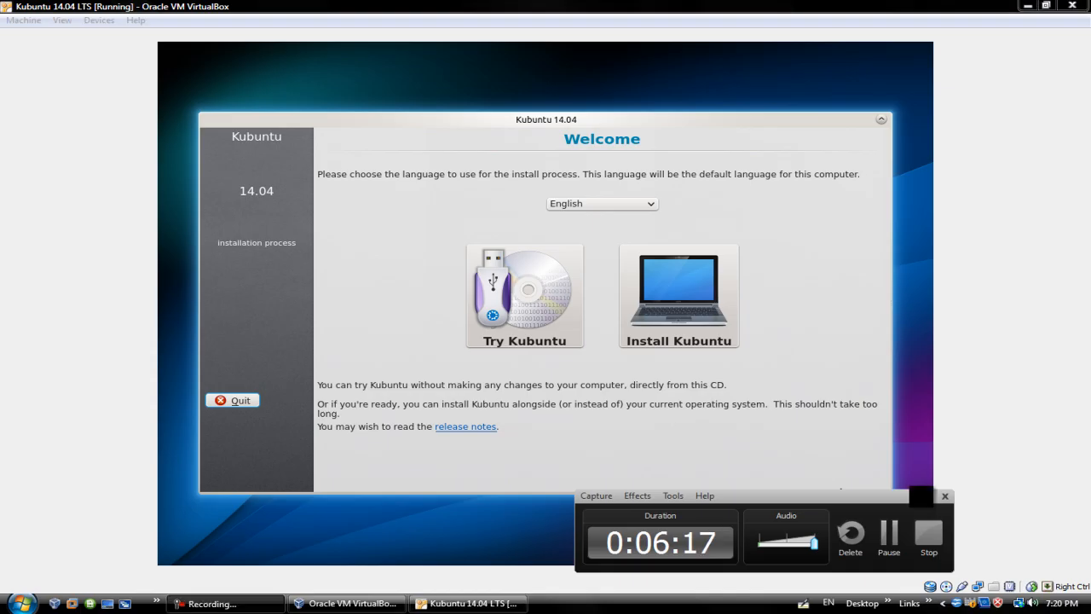
click(609, 207)
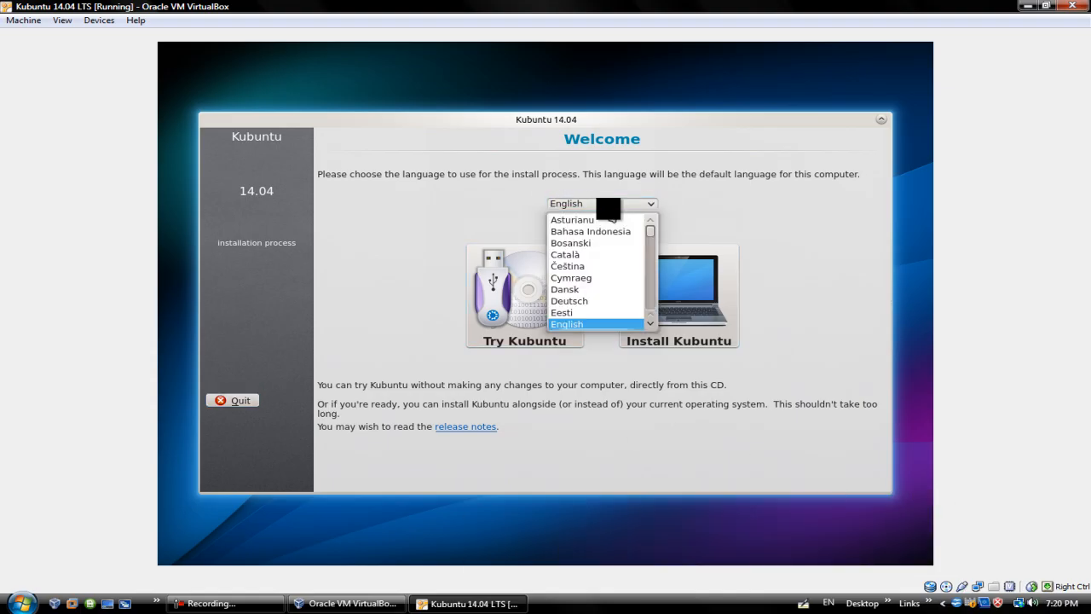
click(582, 322)
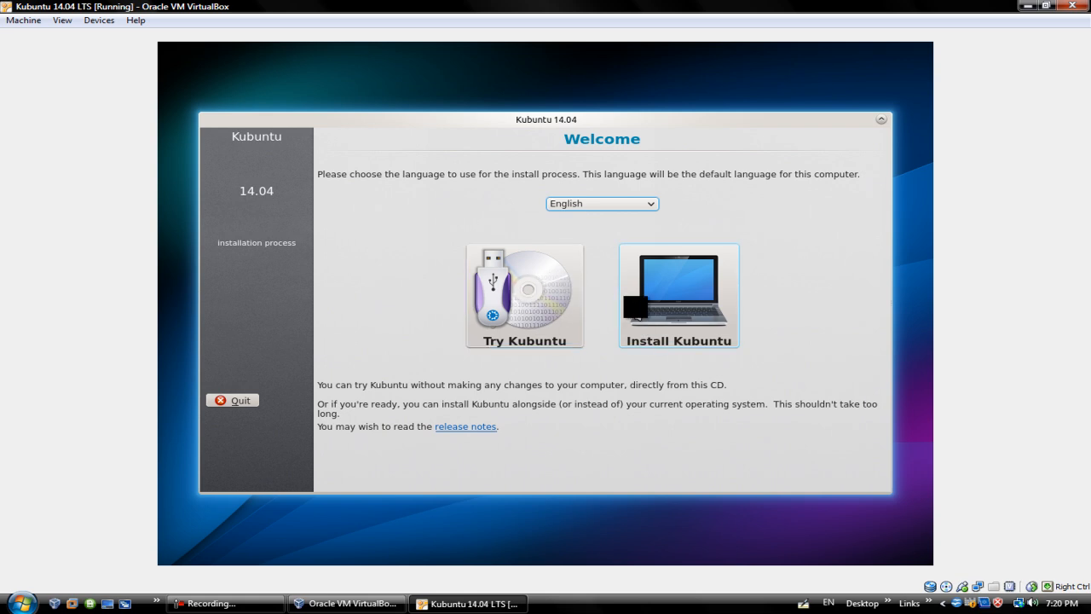
click(675, 294)
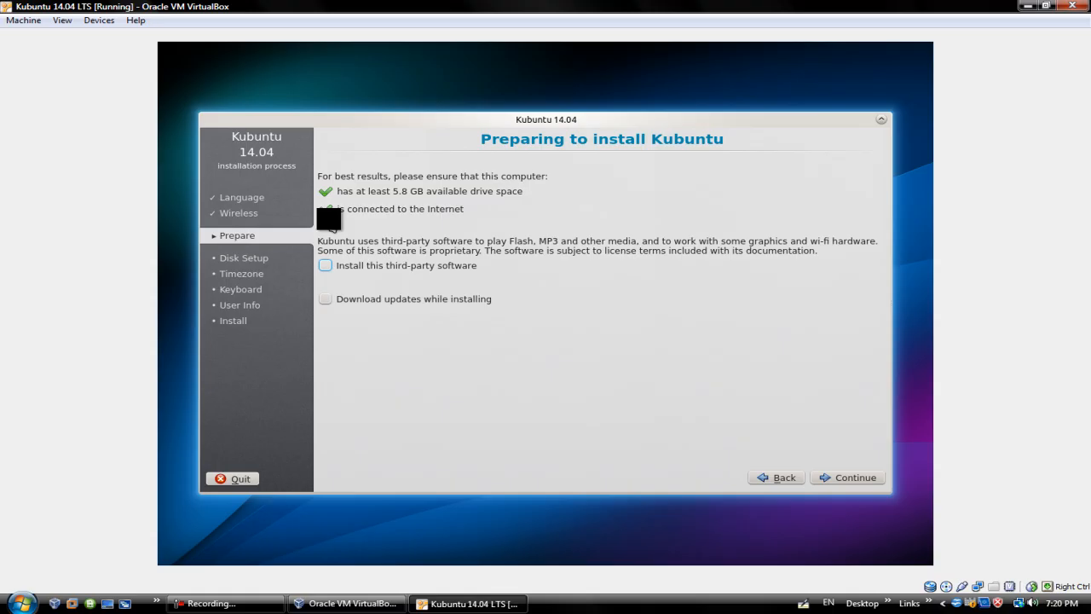
Step: Enable installing third-party software and downloading updates while installing, then proceed to Installation type
click(411, 265)
click(406, 299)
click(828, 476)
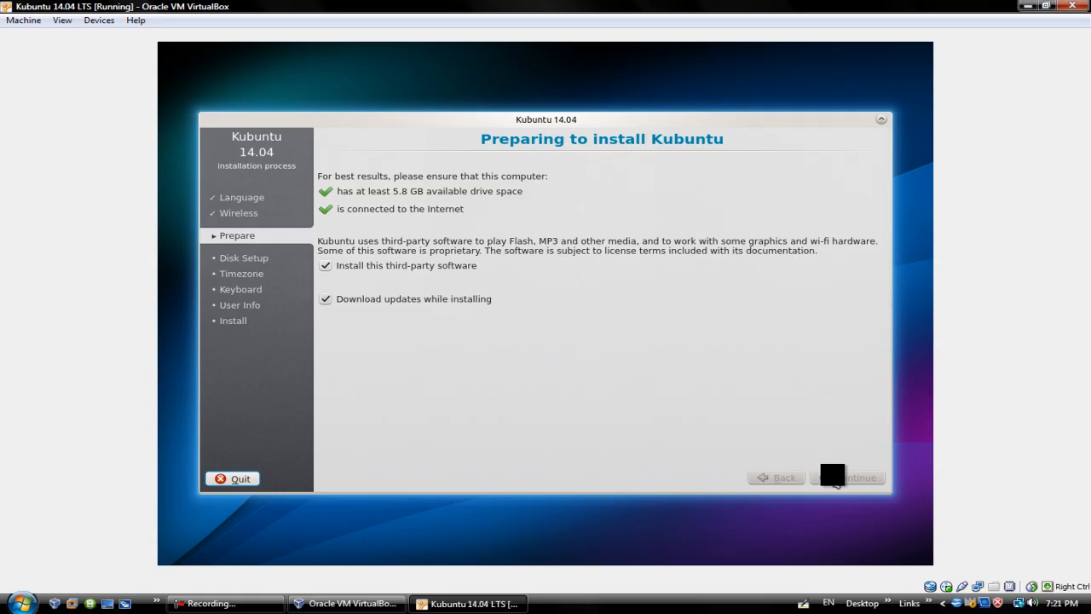
click(835, 480)
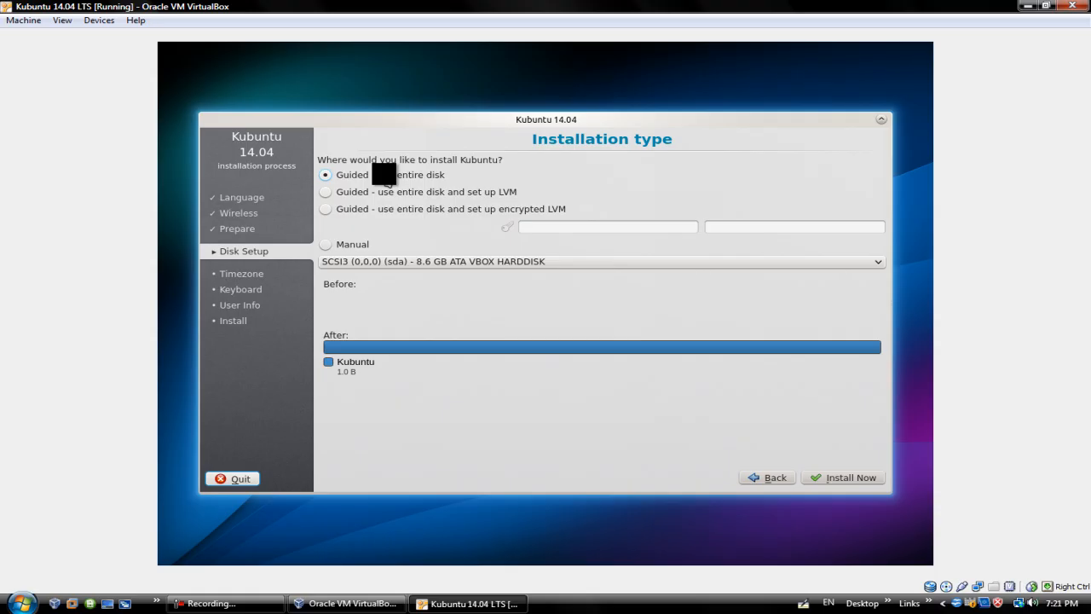
Step: Install Kubuntu with 'Guided - use entire disk' on the 8.6 GB virtual disk
click(850, 479)
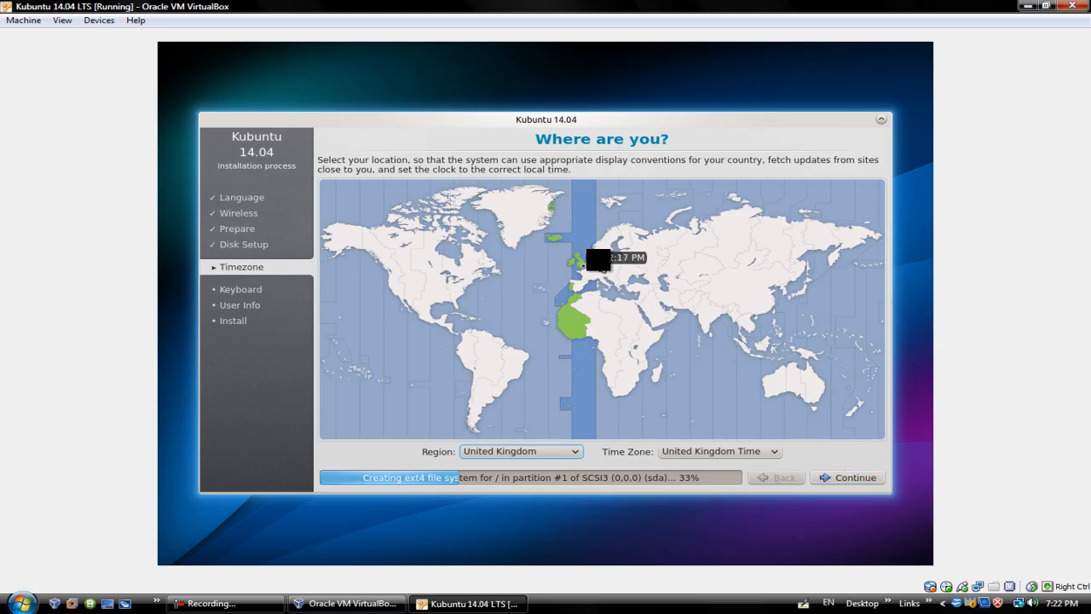
Step: Accept United Kingdom as the timezone and go on to Keyboard layout
click(863, 483)
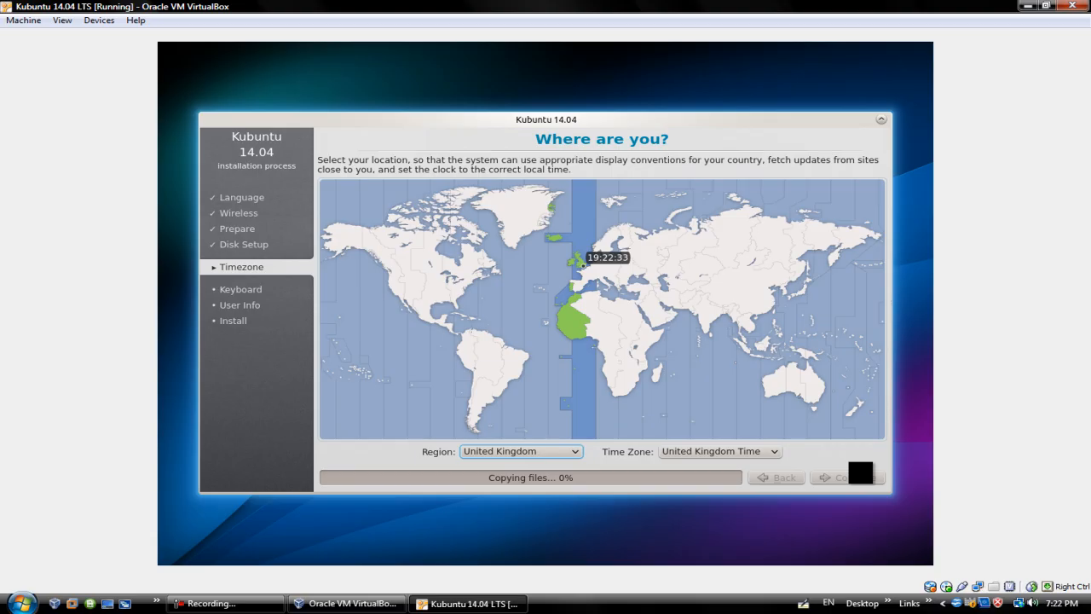
click(866, 483)
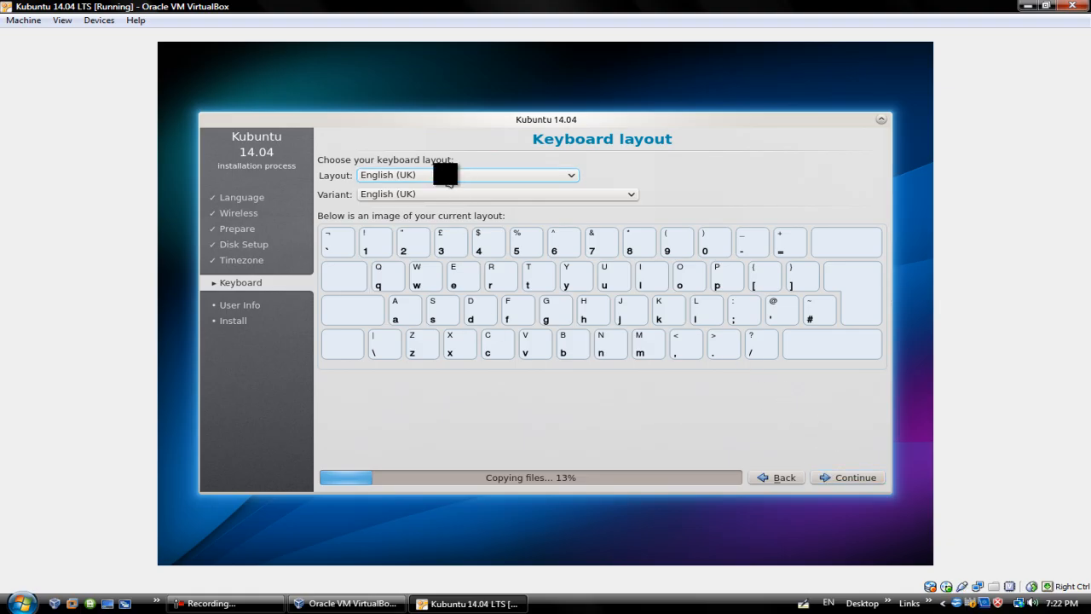
Step: Keep English (UK) as the keyboard layout and continue to user details
click(447, 180)
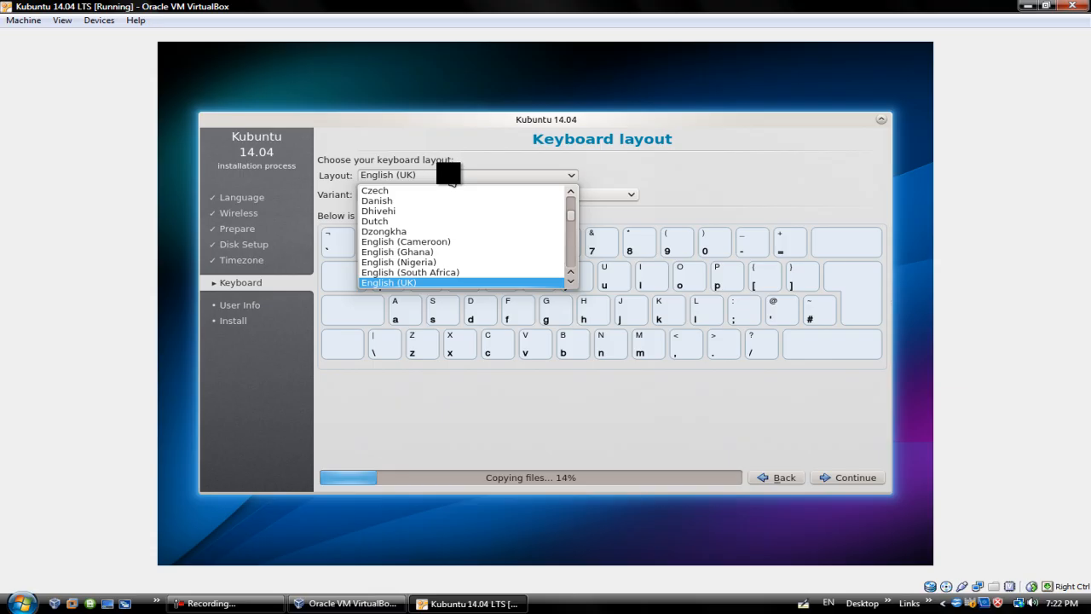
click(451, 180)
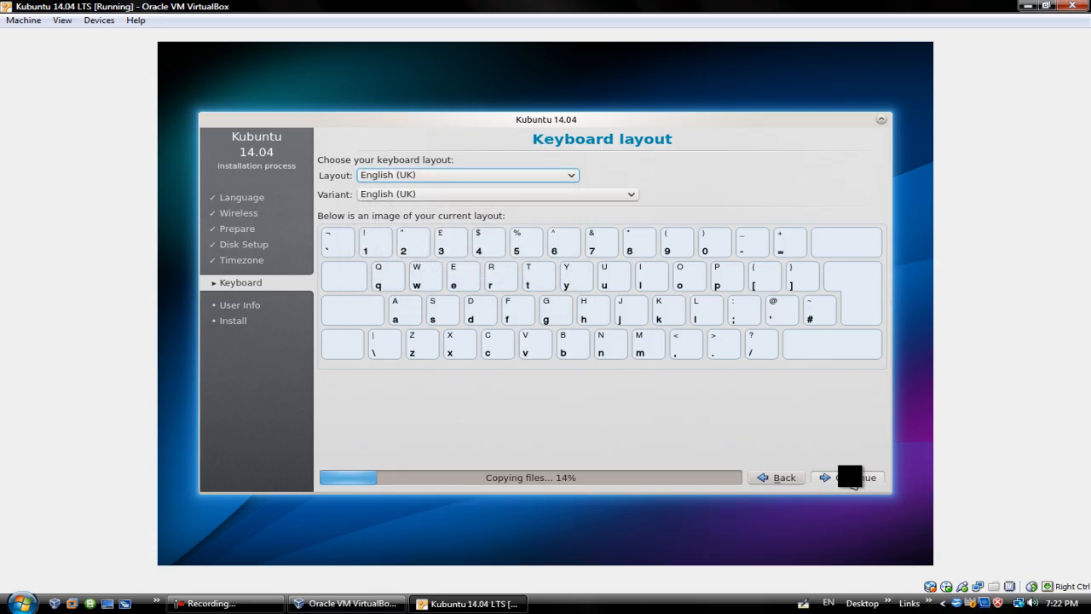
click(849, 476)
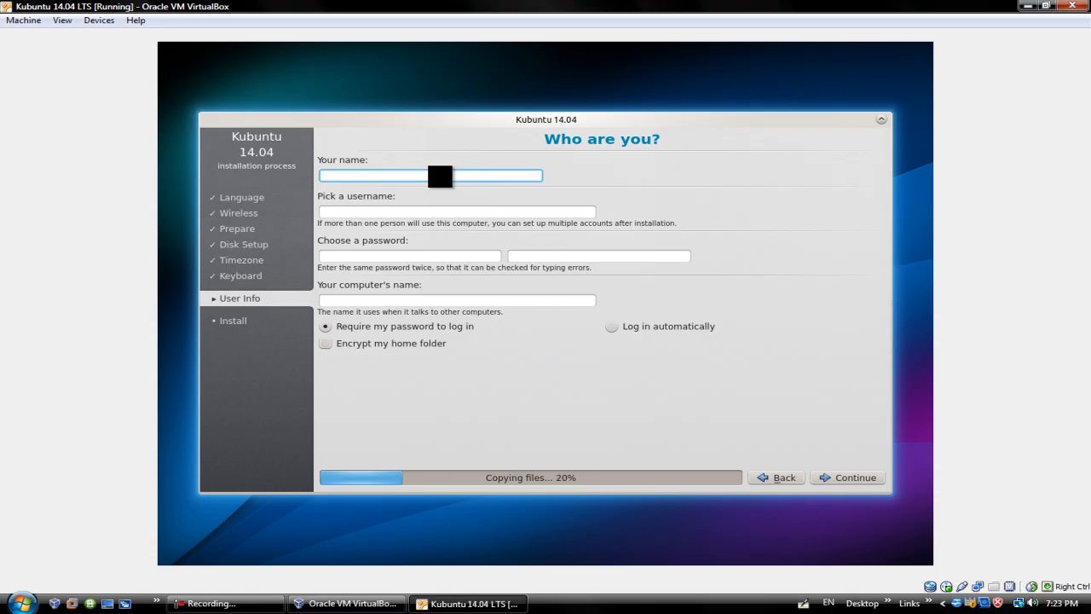
Step: Enter the user's full name, type and confirm the password, enable automatic login, and continue
text(ali shahzad)
click(404, 255)
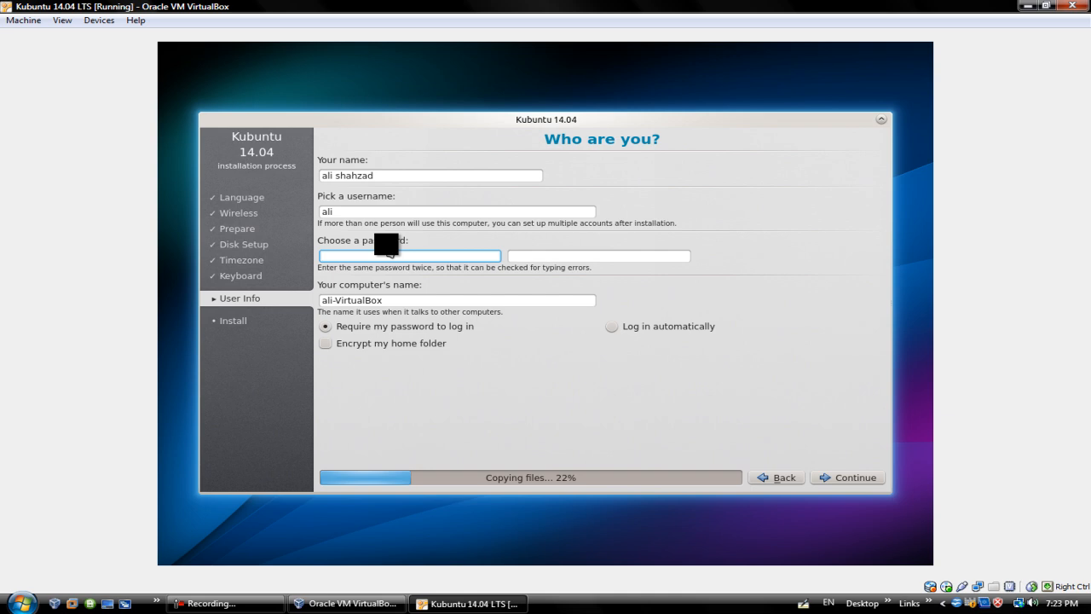
text(•••••••)
click(550, 255)
text(•••••••)
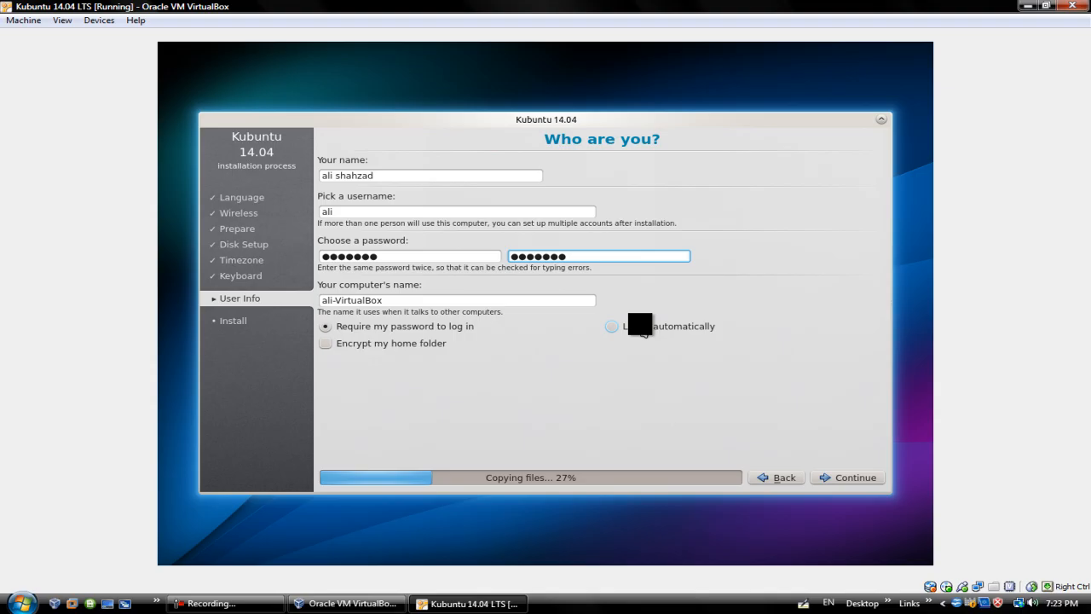
click(639, 325)
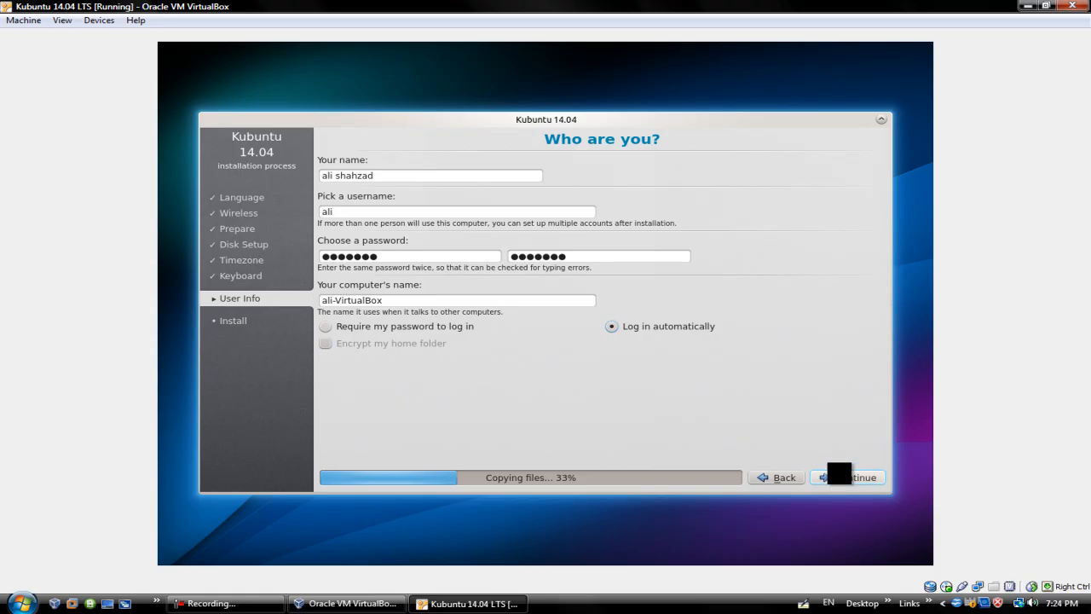
click(837, 471)
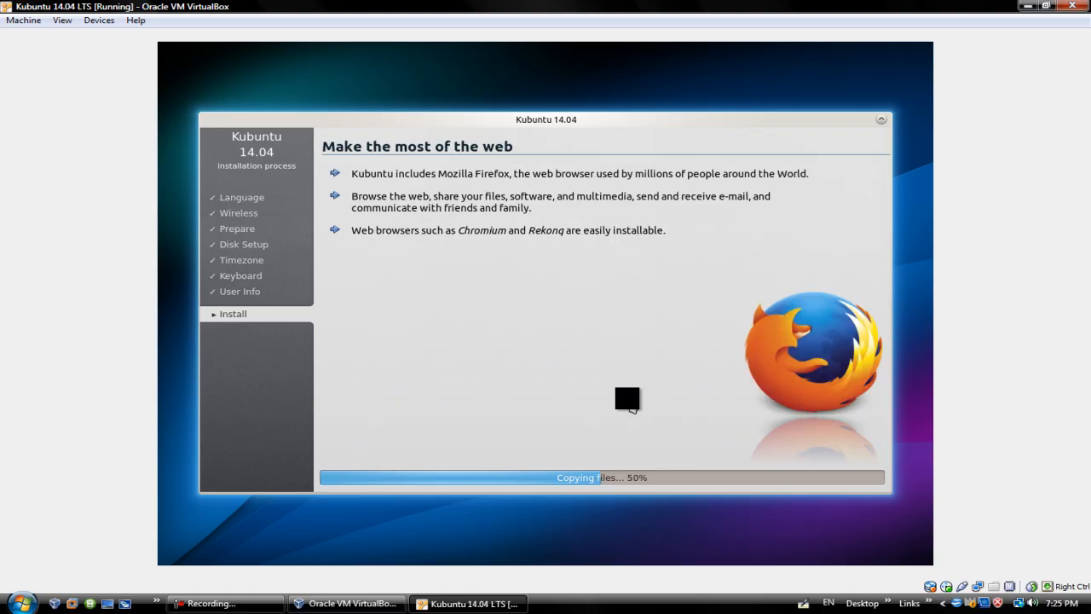
Step: Bring up and hide the recorder panel while installation runs to completion
click(227, 600)
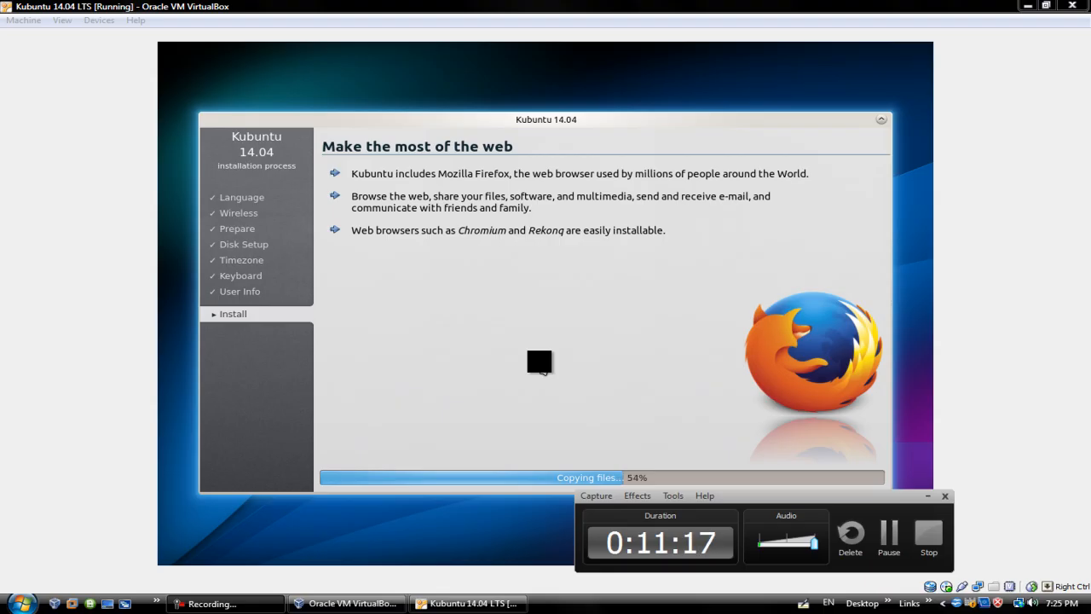
click(895, 536)
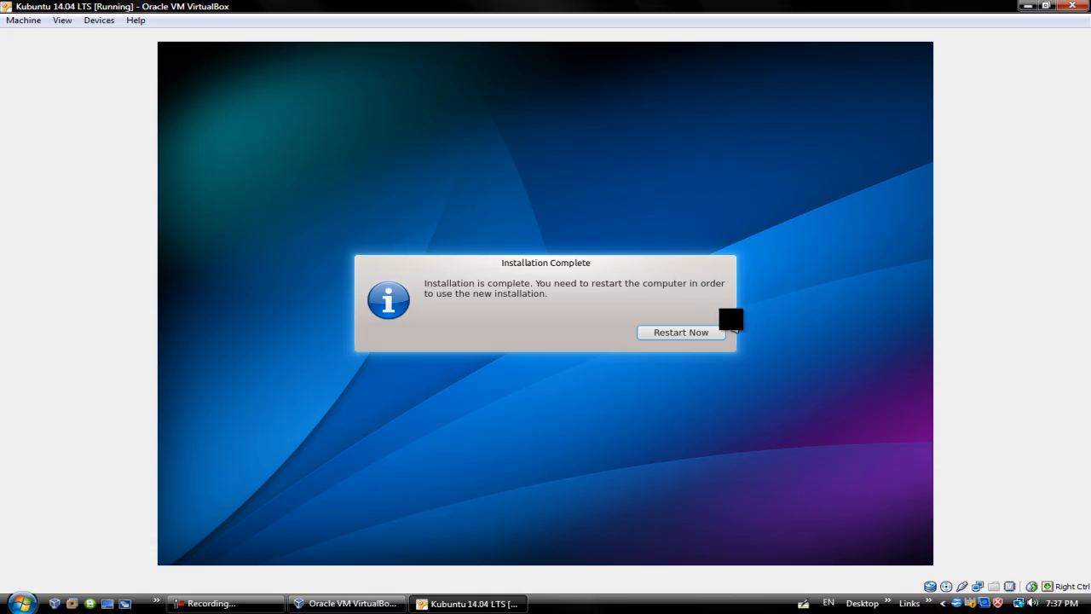
Step: Choose Restart Now in the Installation Complete dialog
click(701, 332)
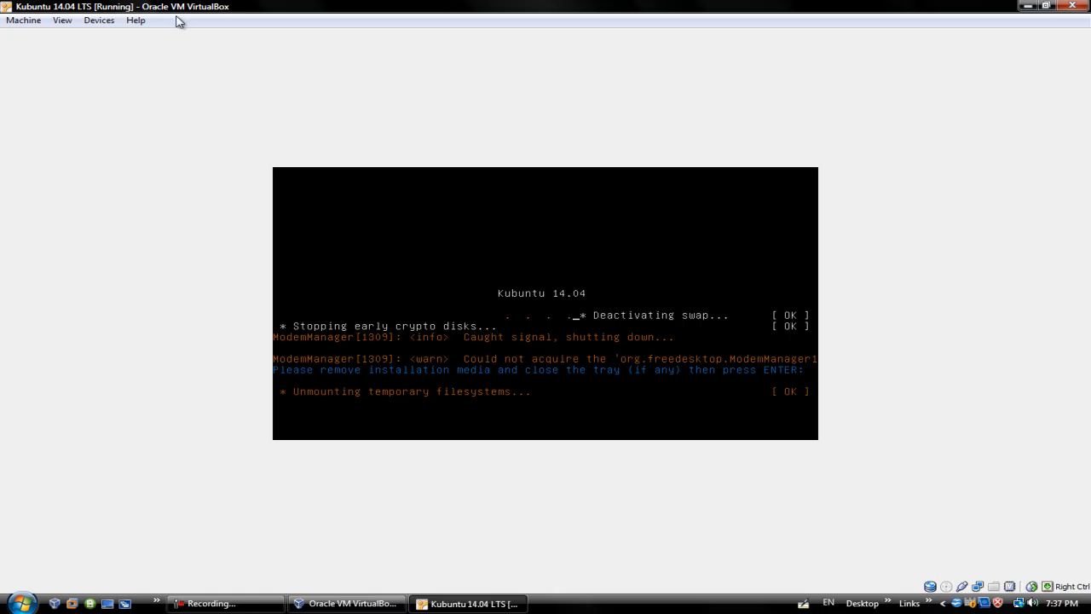
Step: Check the CD/DVD Devices menu without changes, reboot the guest, and dismiss the mouse integration notice
click(99, 19)
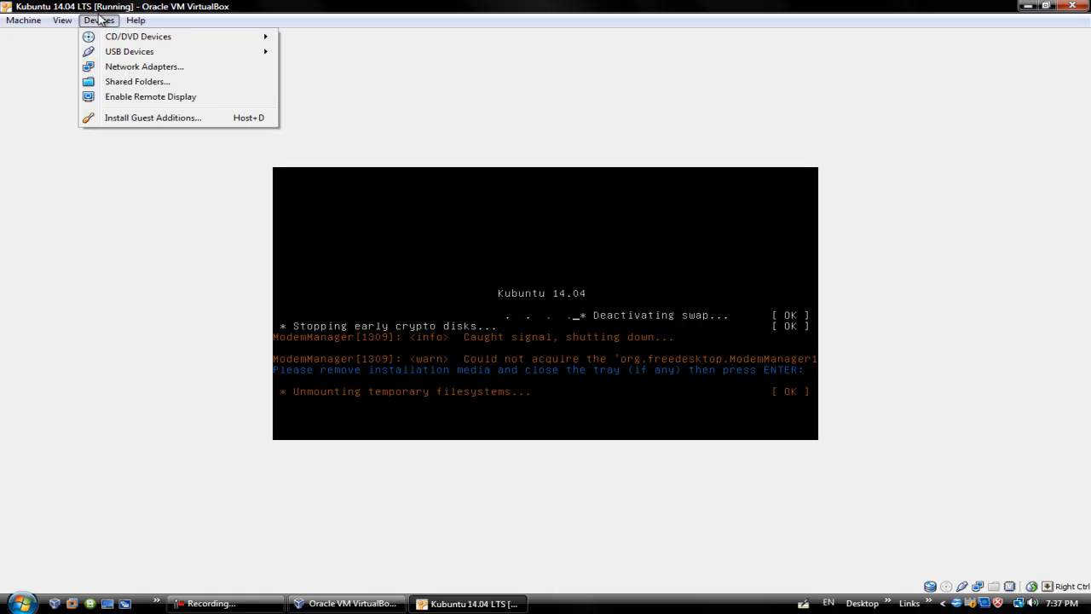
mouse_move(112, 36)
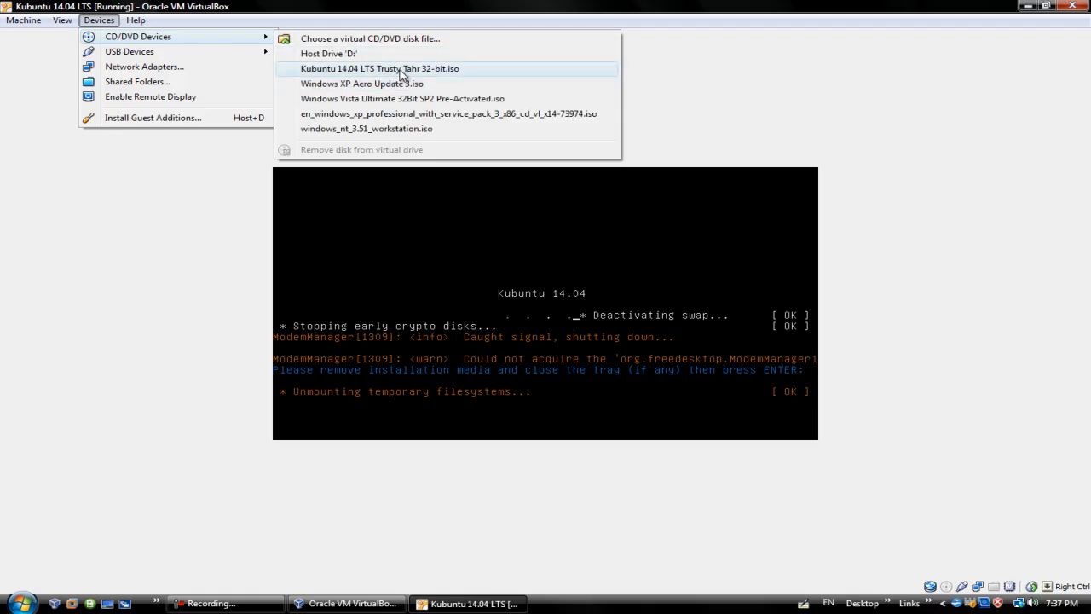
key(Escape)
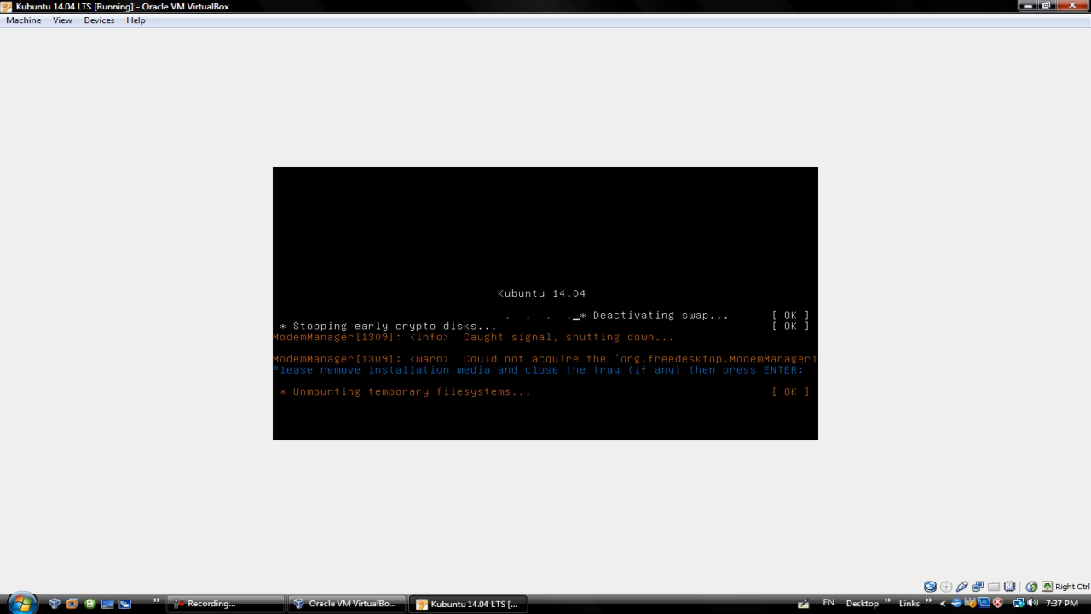
key(Return)
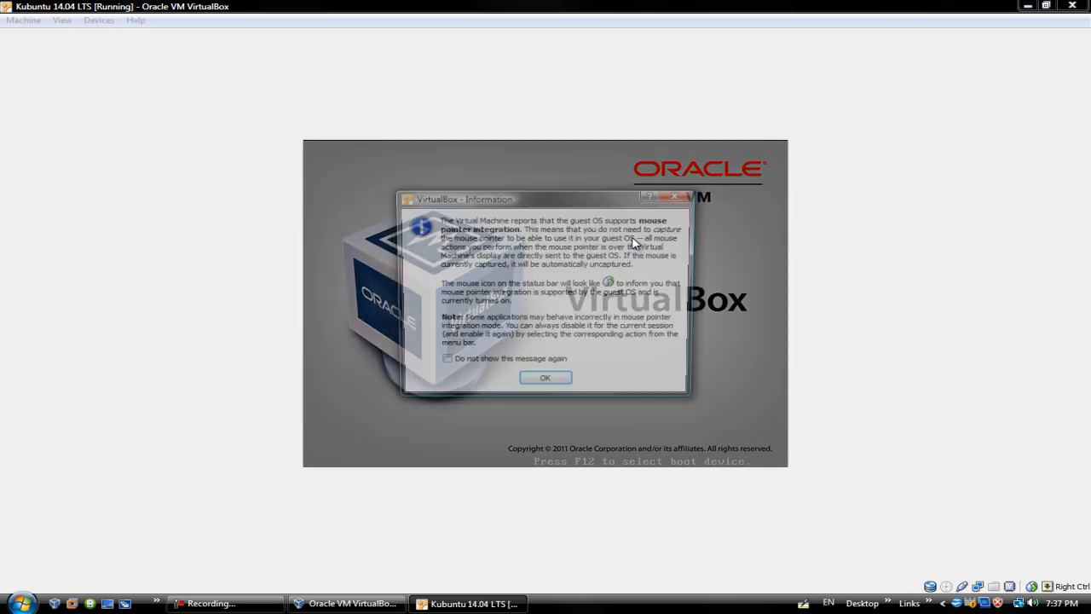
click(561, 380)
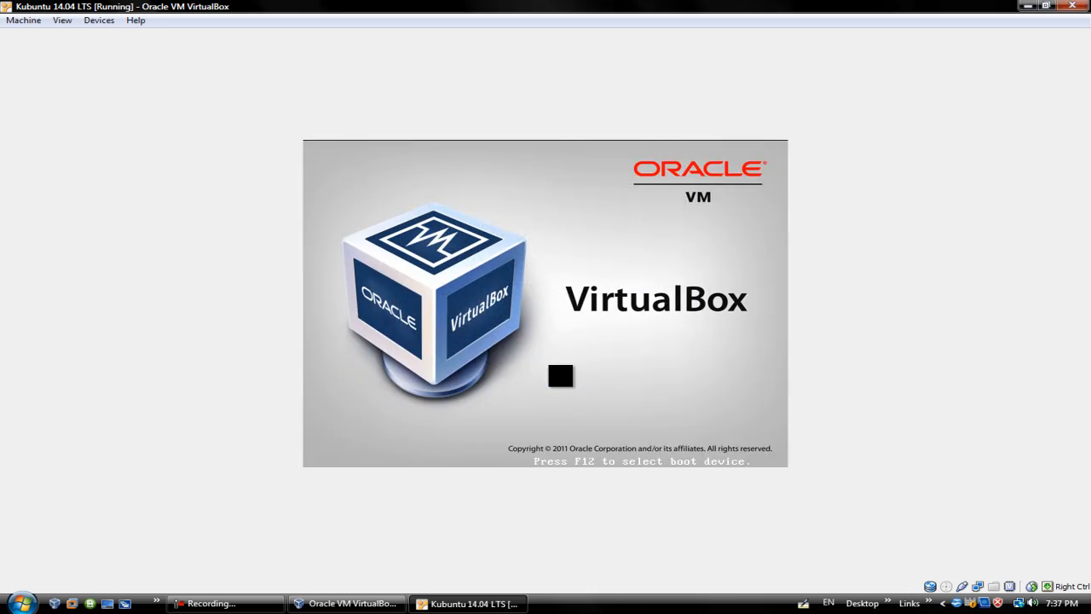
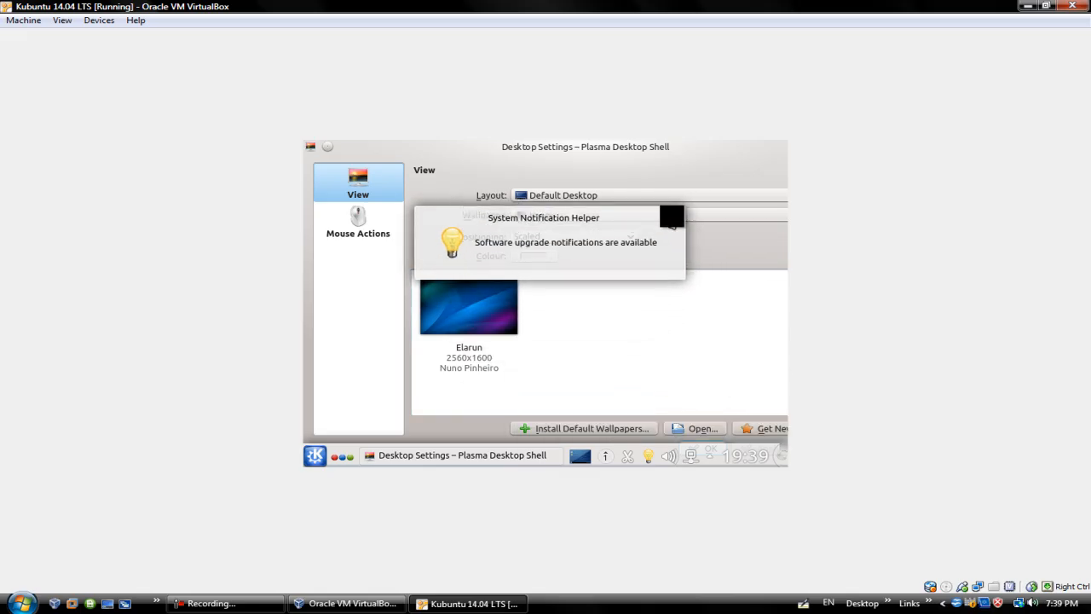
Step: Dismiss the software upgrade notification, then minimise and restore the Desktop Settings window
click(673, 224)
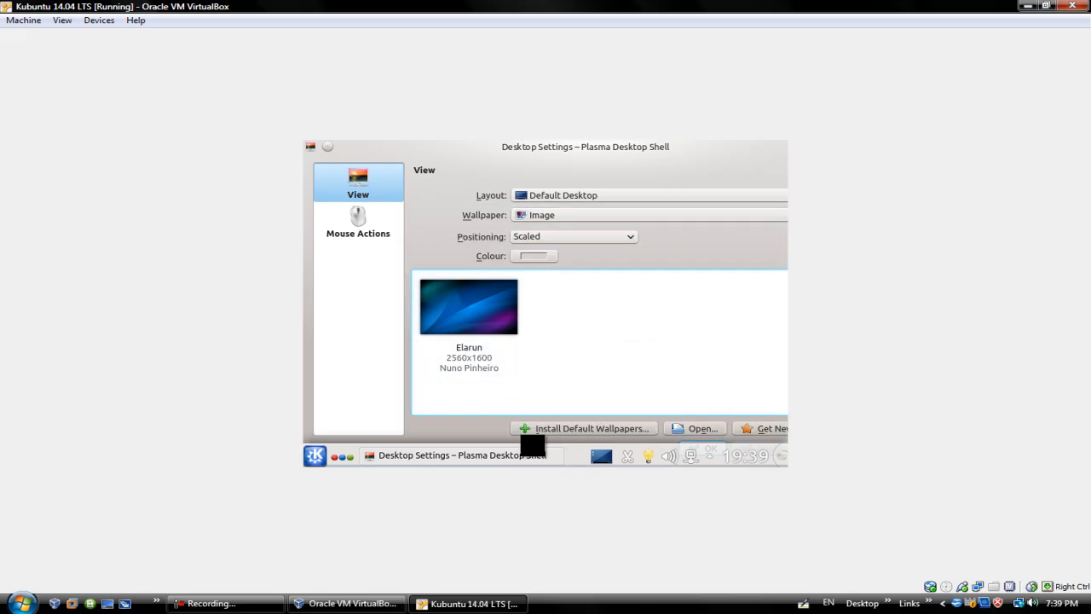
click(470, 458)
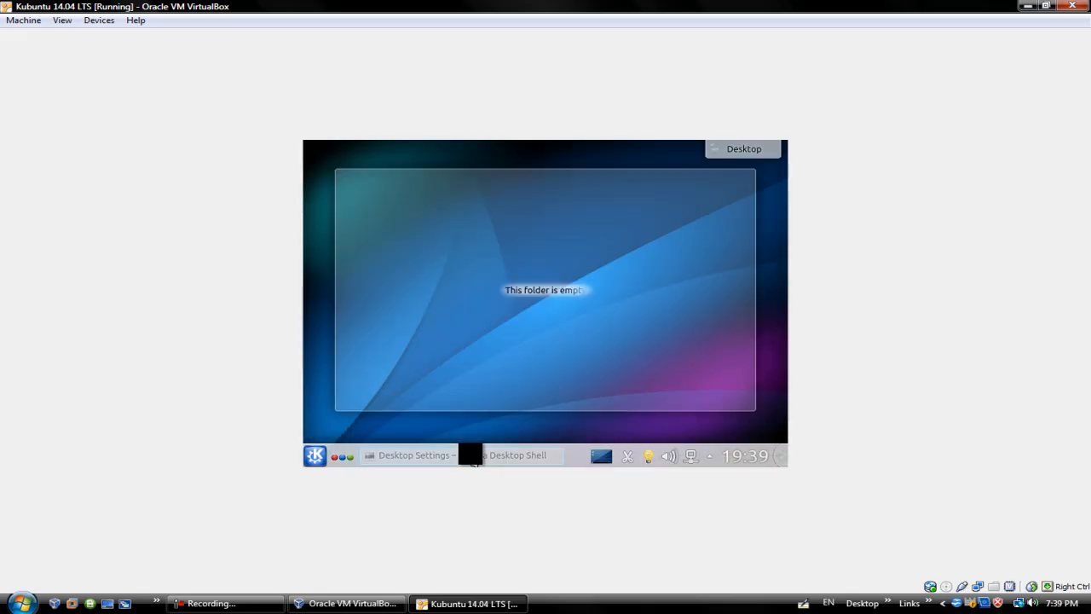
click(470, 456)
Step: Move the Desktop Settings window around the desktop, then close it
drag(397, 158, 506, 209)
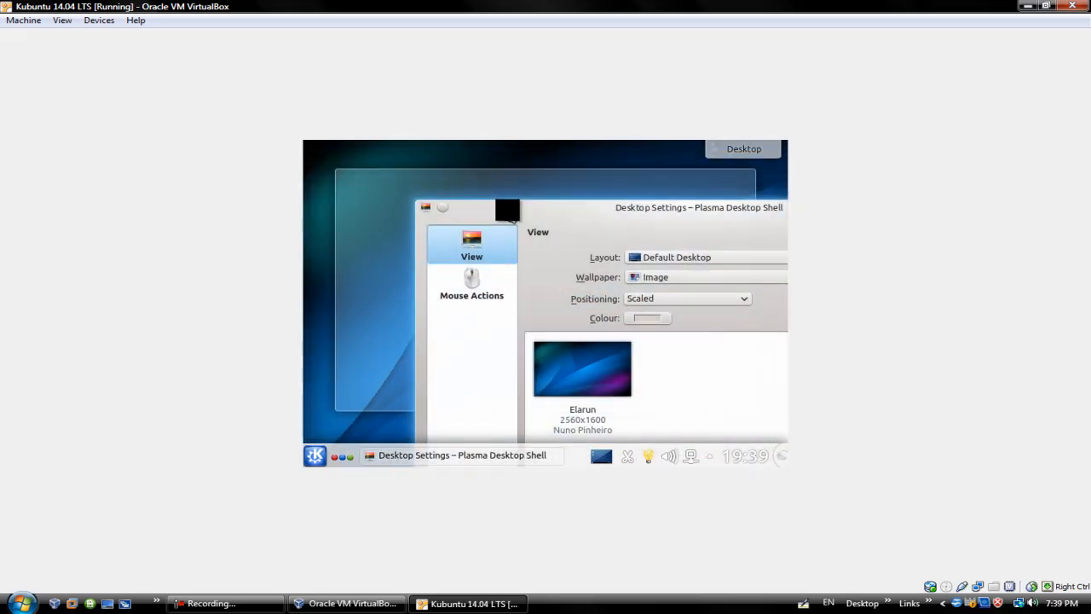
click(426, 208)
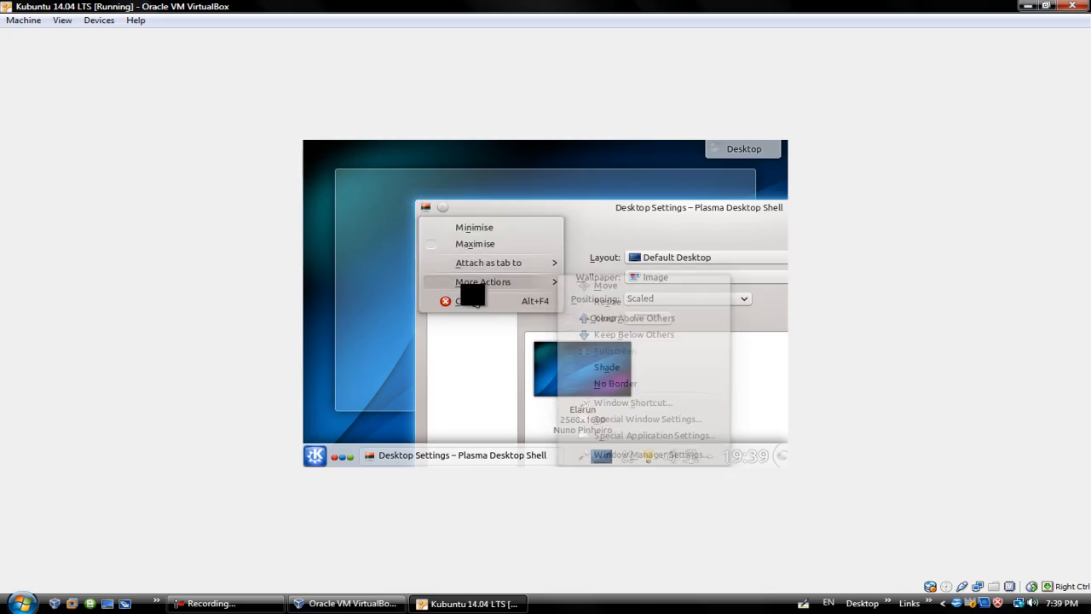
click(609, 205)
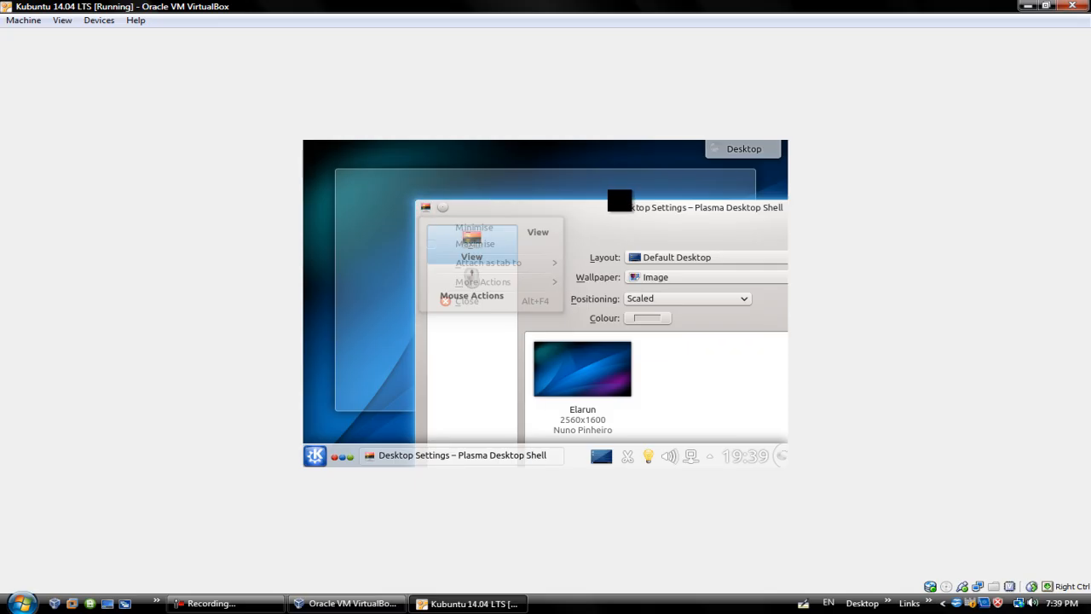
drag(668, 215, 383, 218)
drag(473, 217, 546, 147)
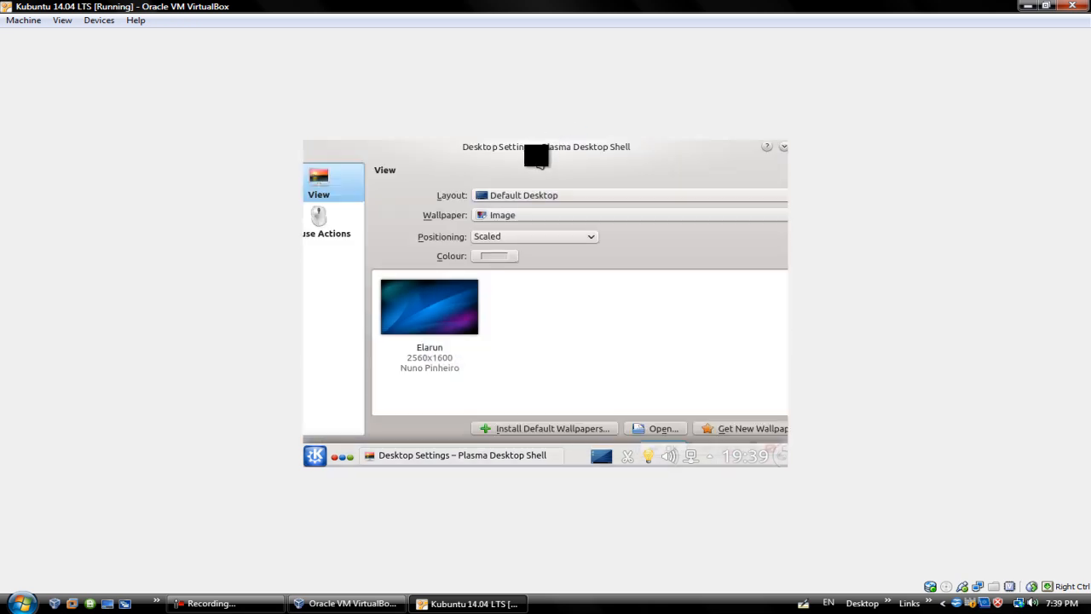
drag(671, 146, 606, 225)
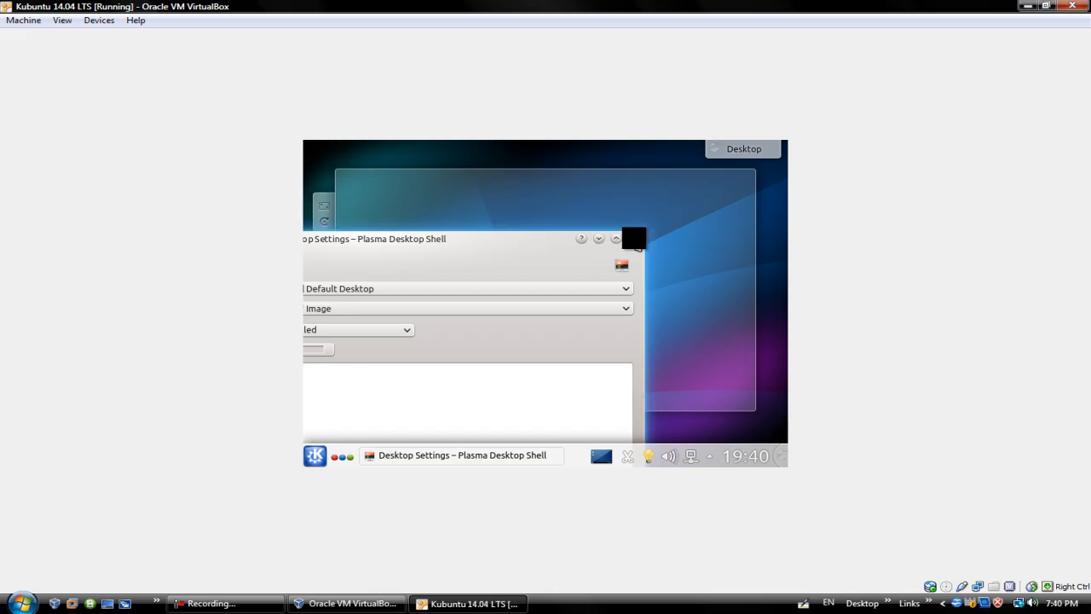
click(633, 239)
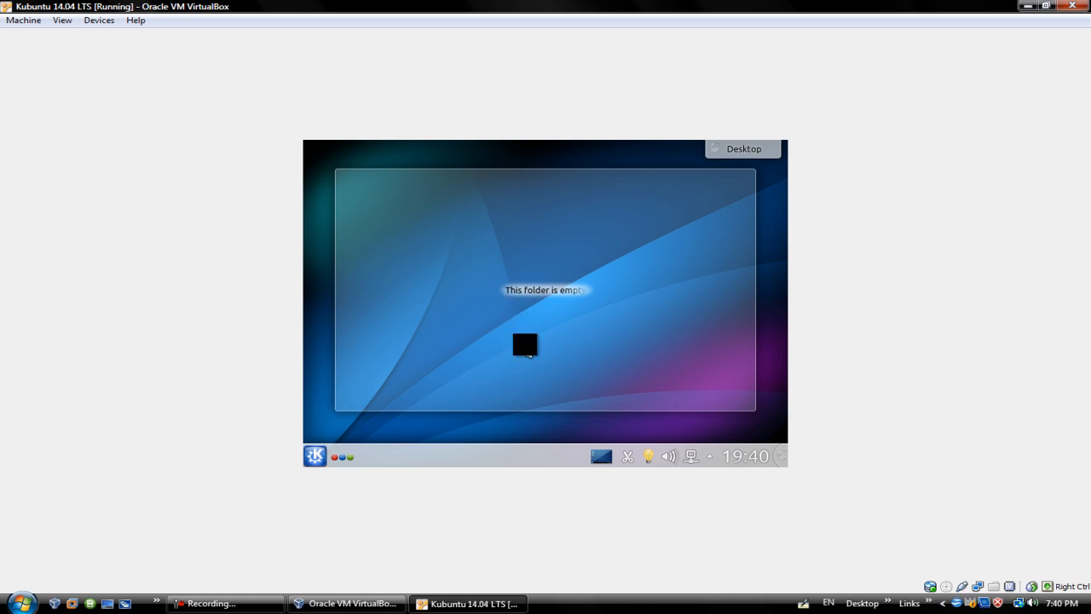
Step: Launch System Settings from the K menu's Computer tab
click(224, 604)
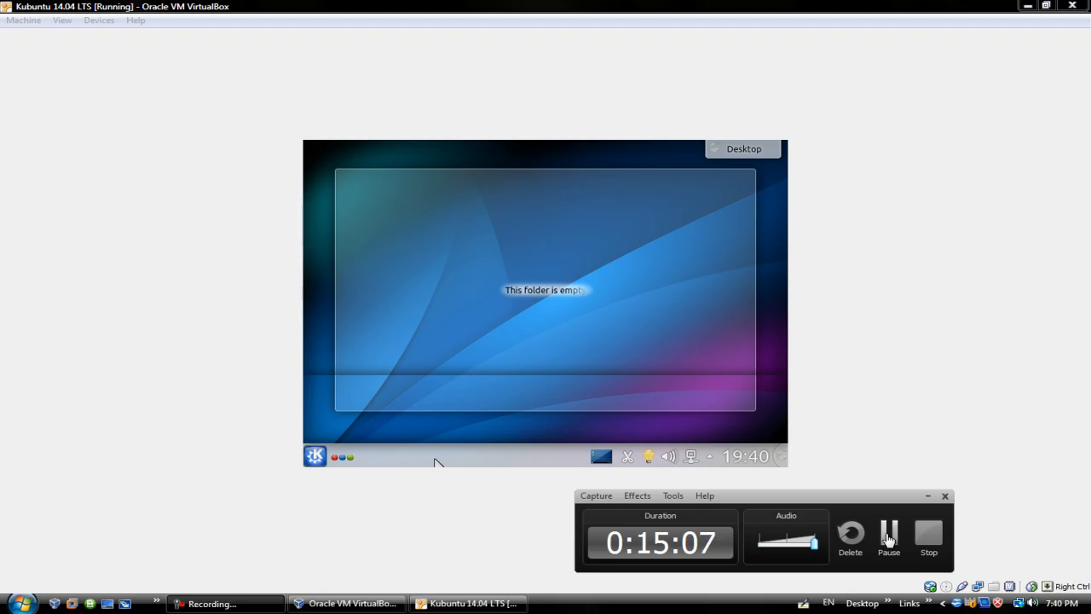
click(888, 539)
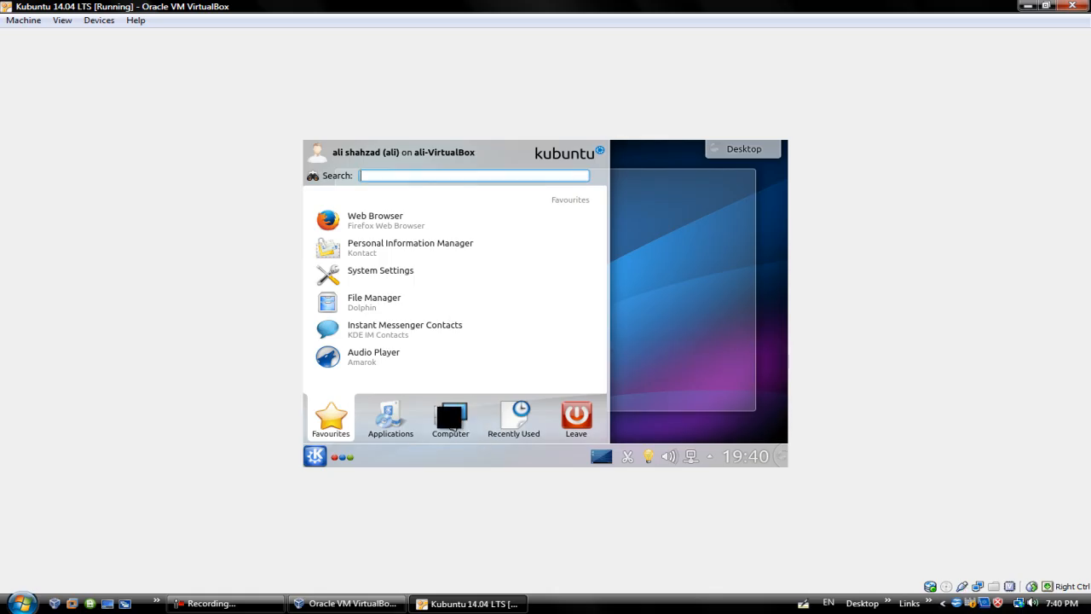
click(450, 418)
scroll(409, 298, down, 1)
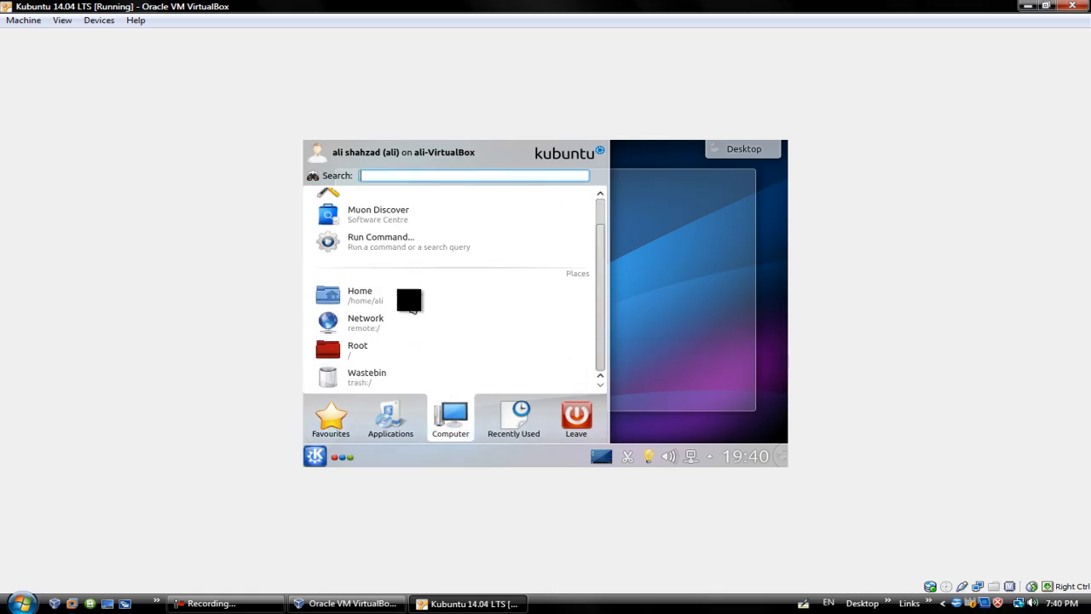
scroll(414, 311, up, 1)
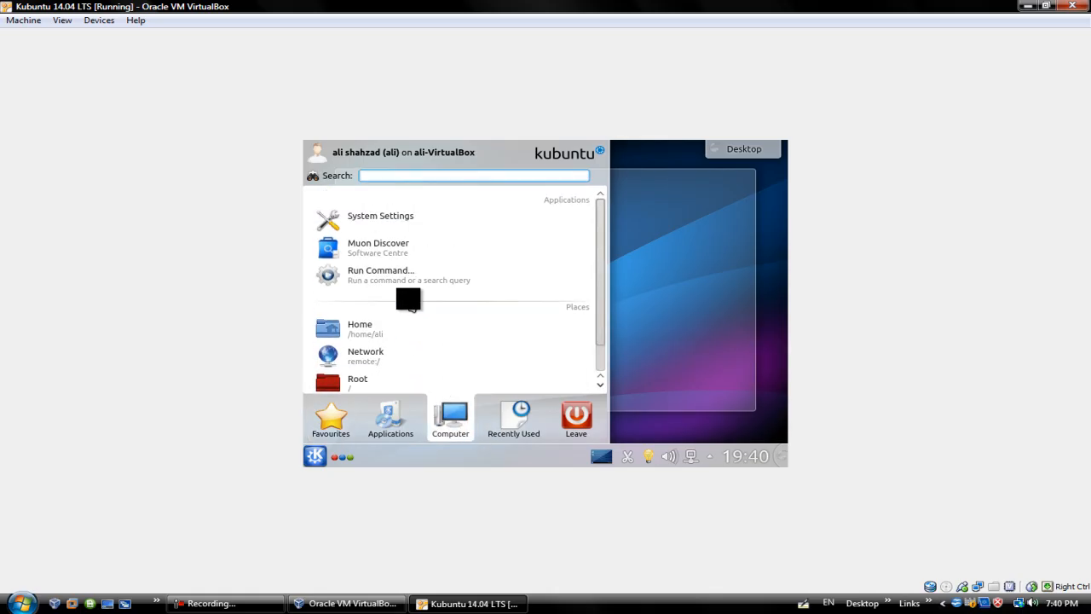
click(406, 223)
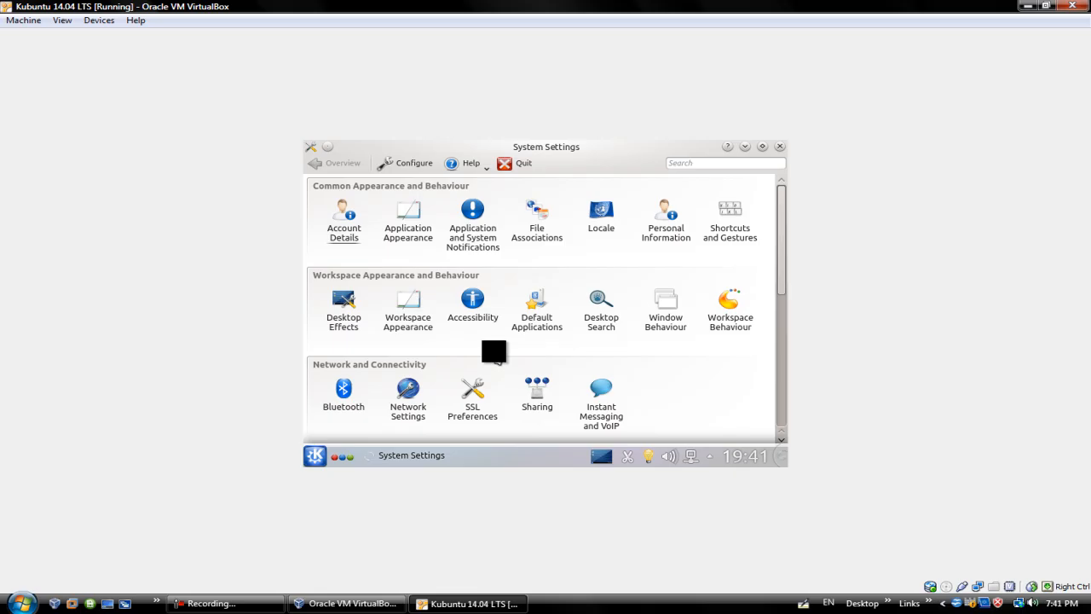
Step: Review Display and Monitor, which shows a single default monitor, then close System Settings
scroll(540, 352, down, 2)
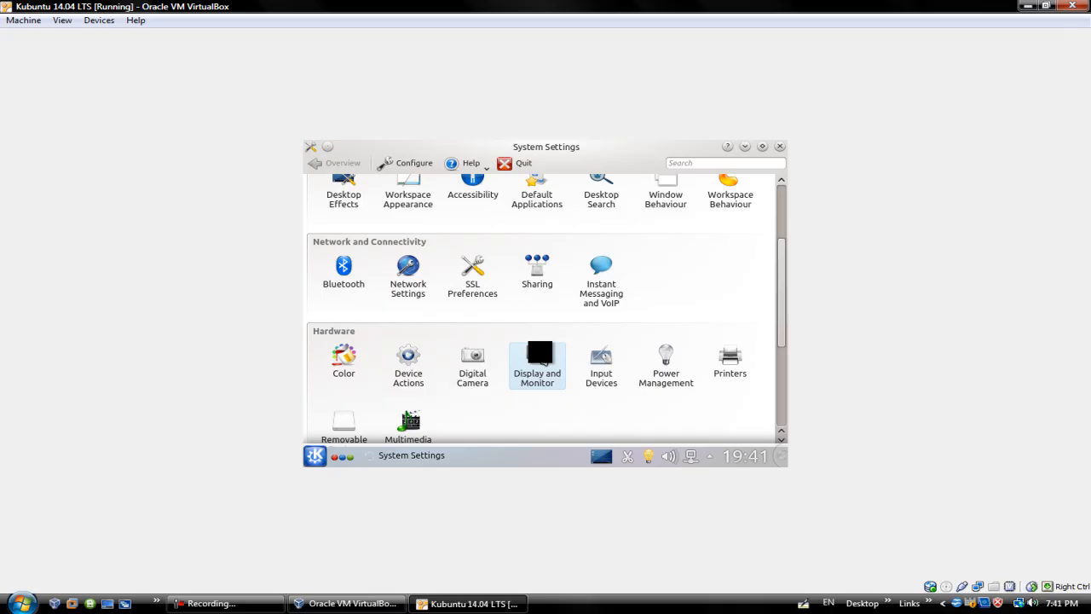
click(539, 354)
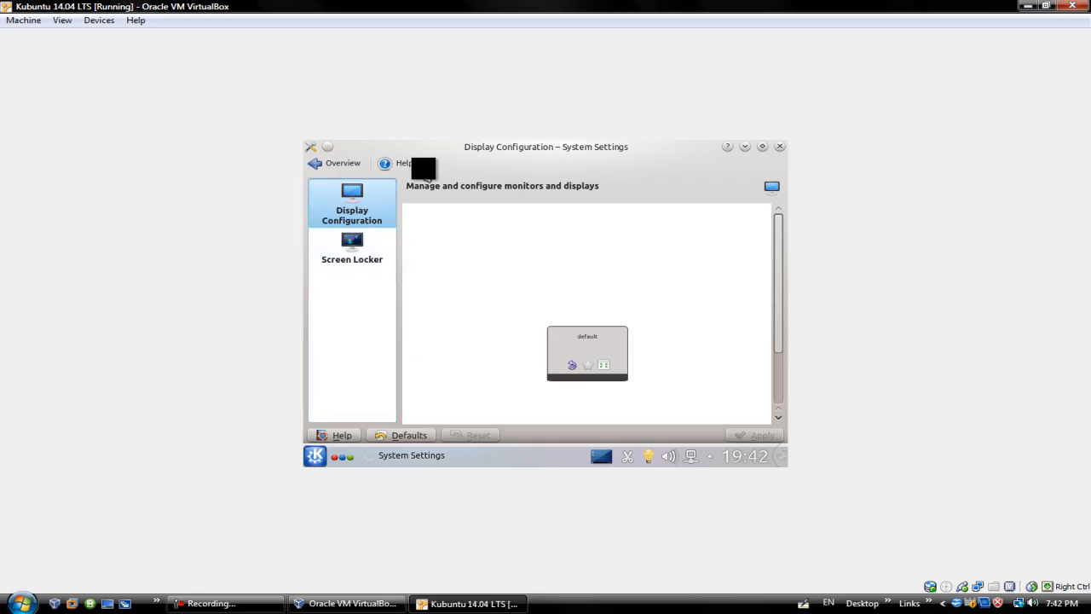
click(764, 146)
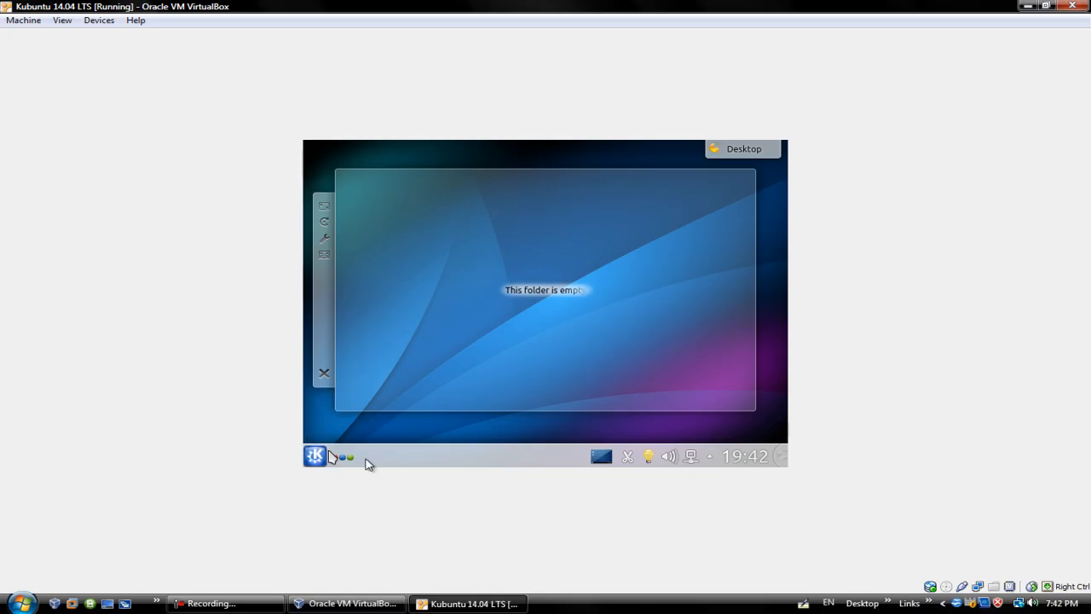
click(213, 602)
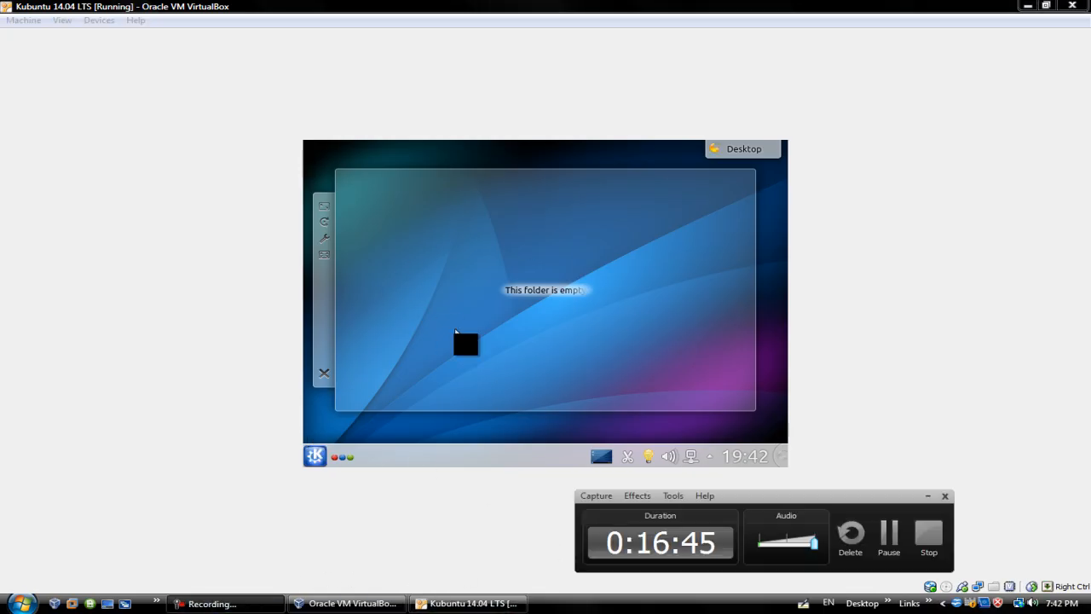
click(315, 454)
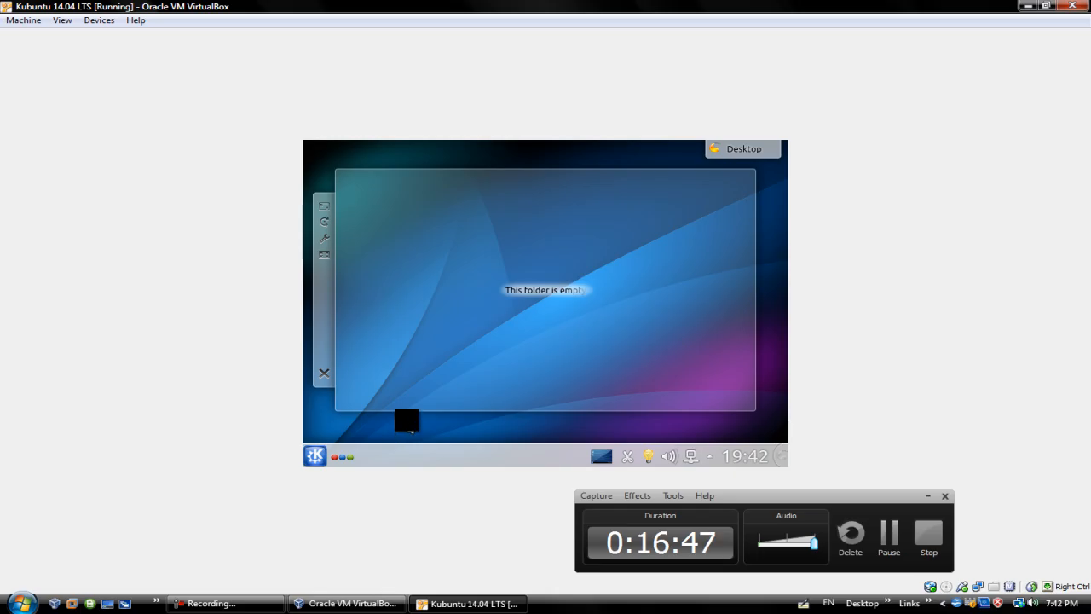
click(888, 534)
click(888, 534)
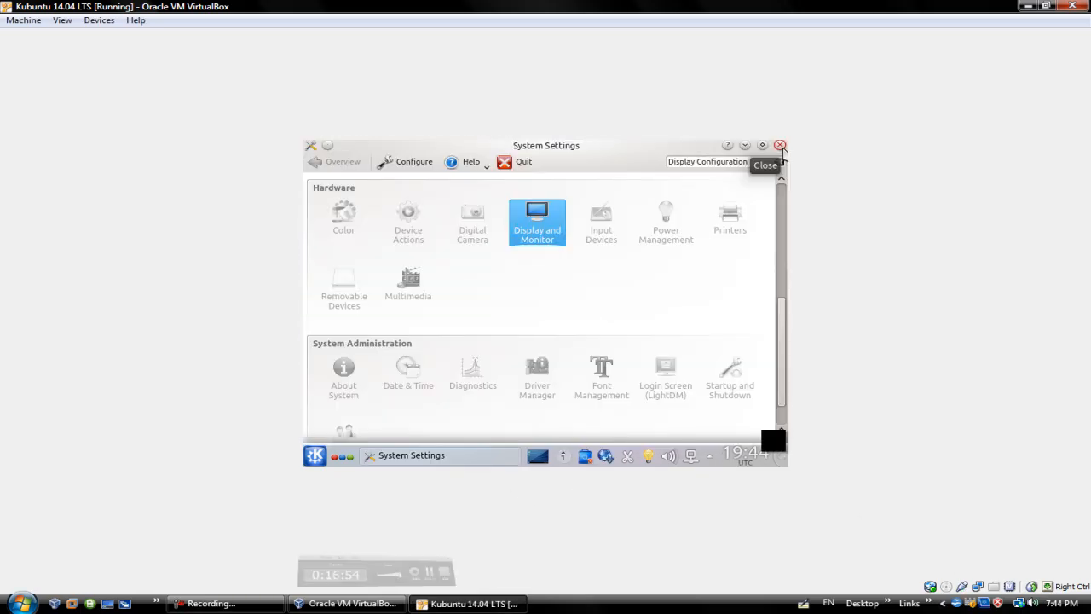
click(780, 146)
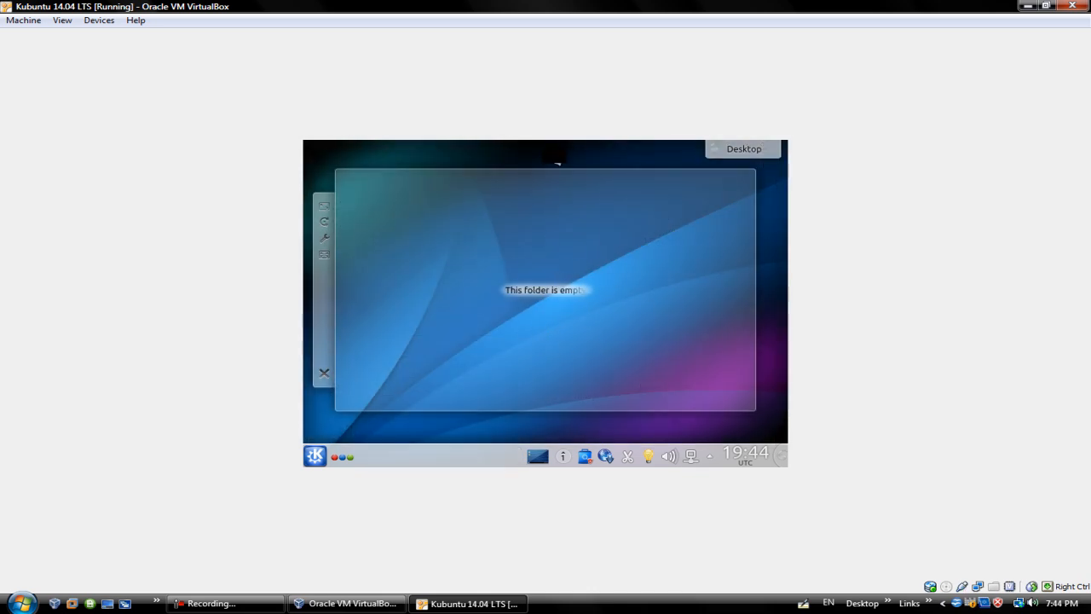
right_click(557, 163)
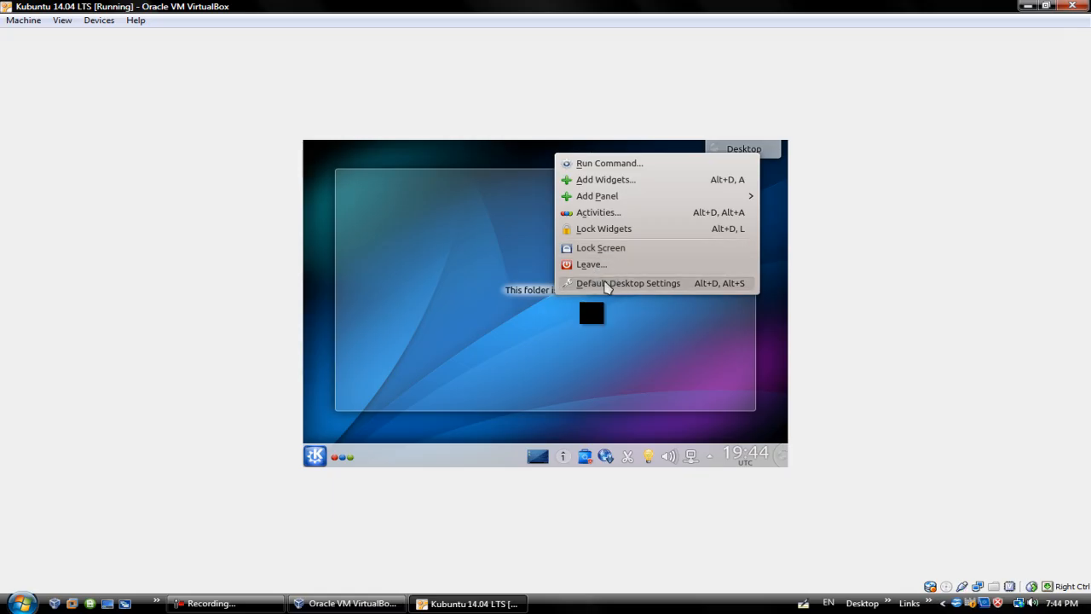
click(440, 458)
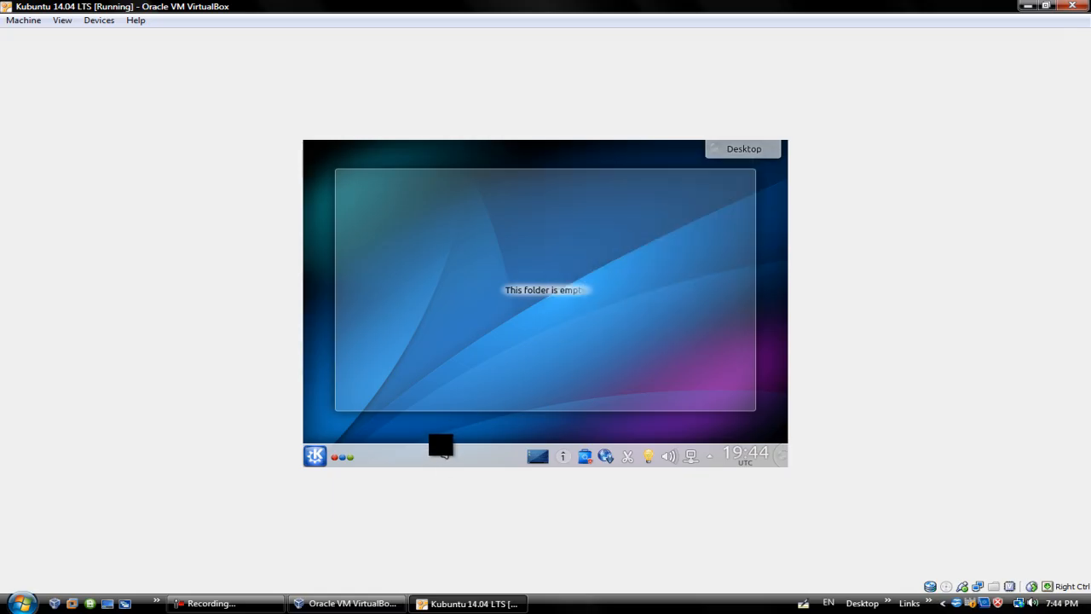
mouse_move(537, 171)
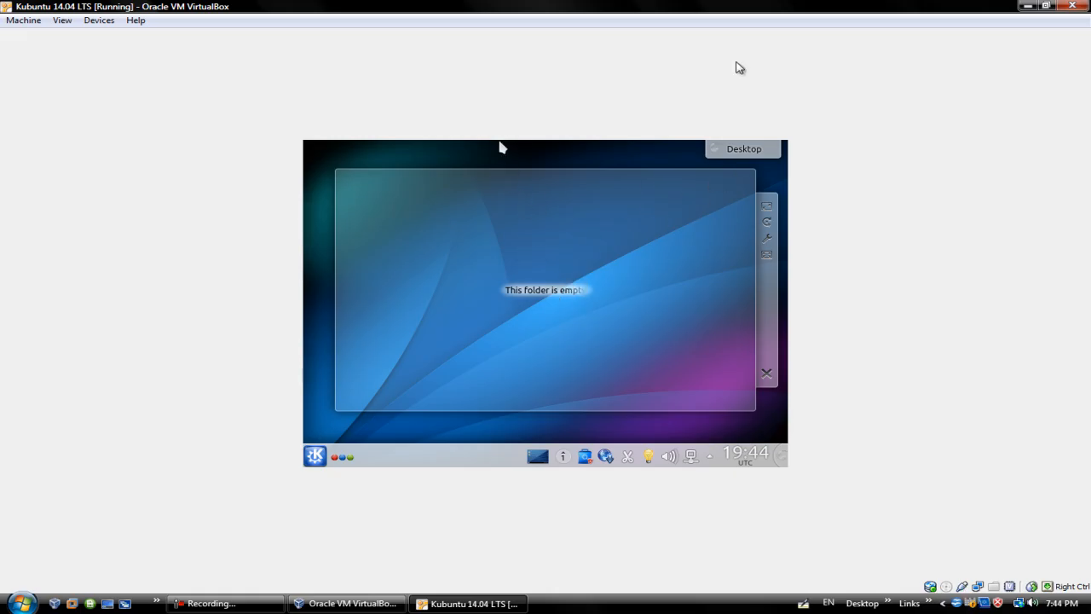
Step: Power off the Kubuntu 14.04 LTS machine through the Close Virtual Machine dialog
click(1072, 6)
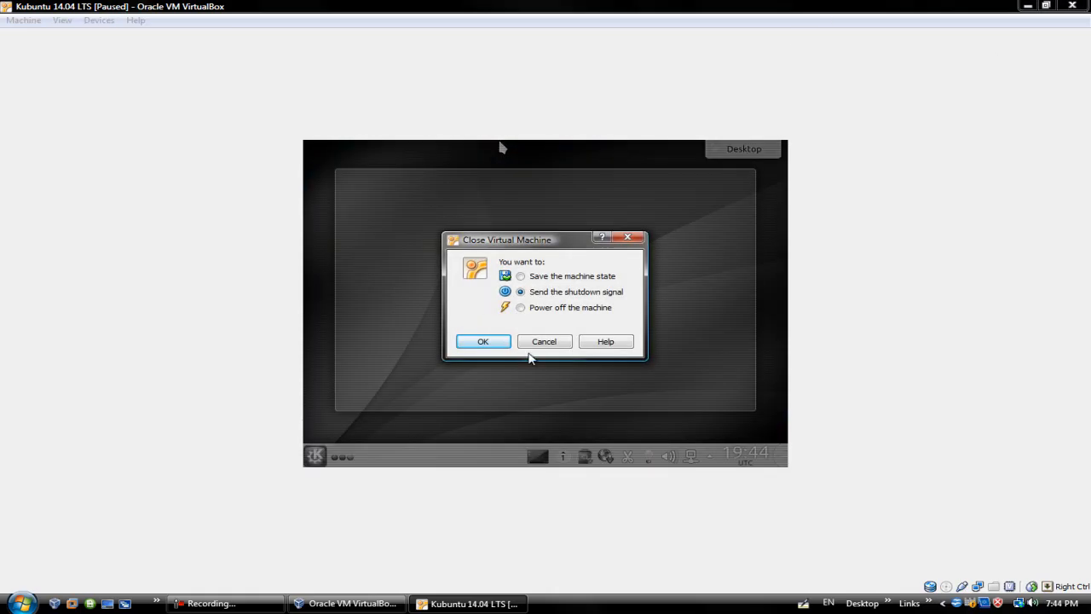
click(554, 347)
click(1072, 7)
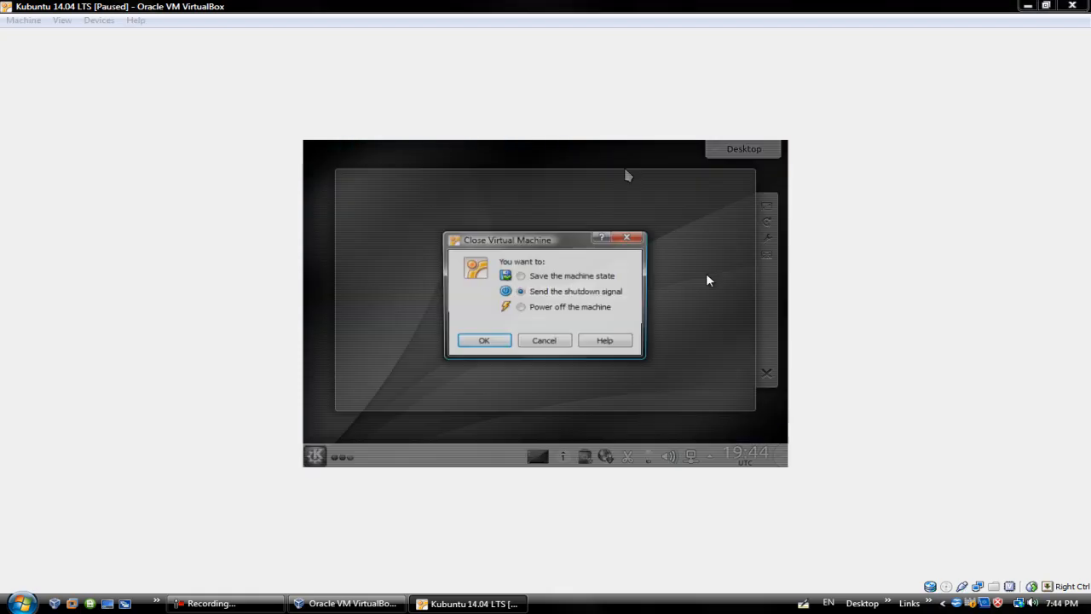
click(573, 306)
click(483, 341)
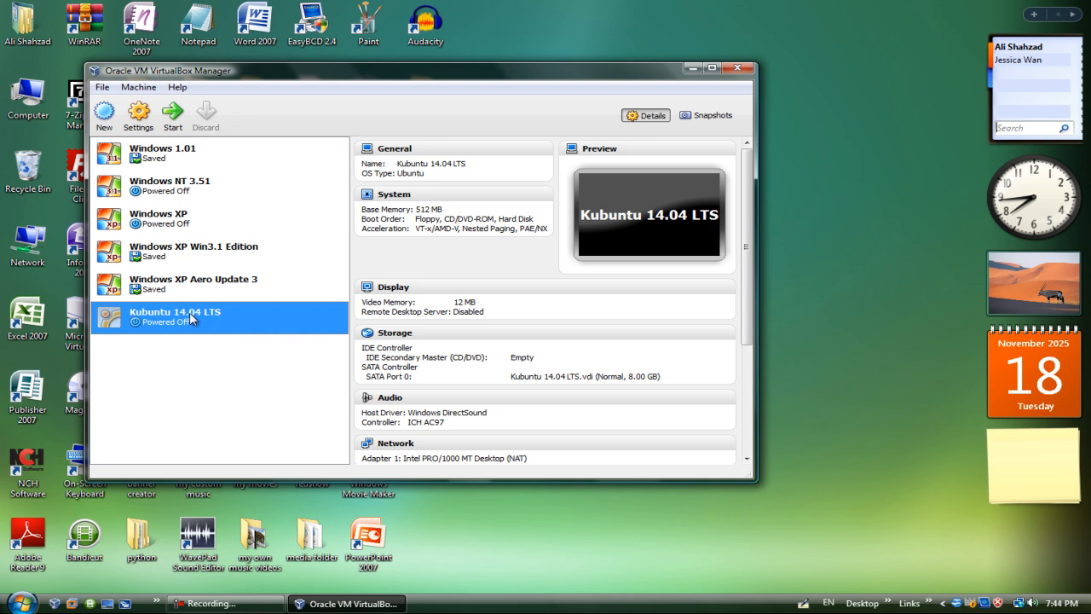
Step: Inspect the IDE Controller in the machine's Storage settings, then close VirtualBox Manager
click(152, 120)
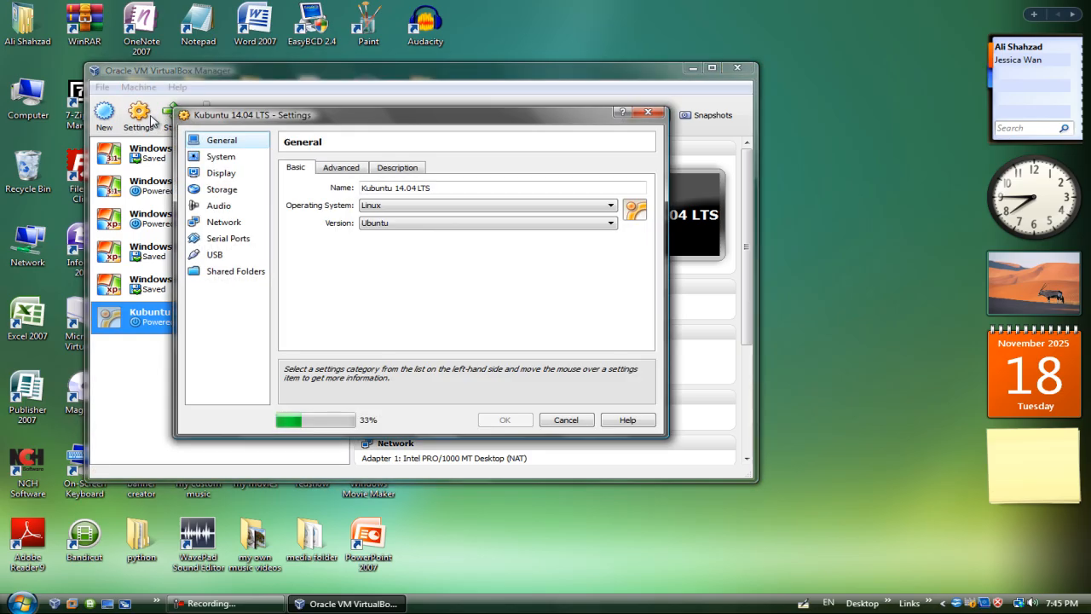
click(223, 190)
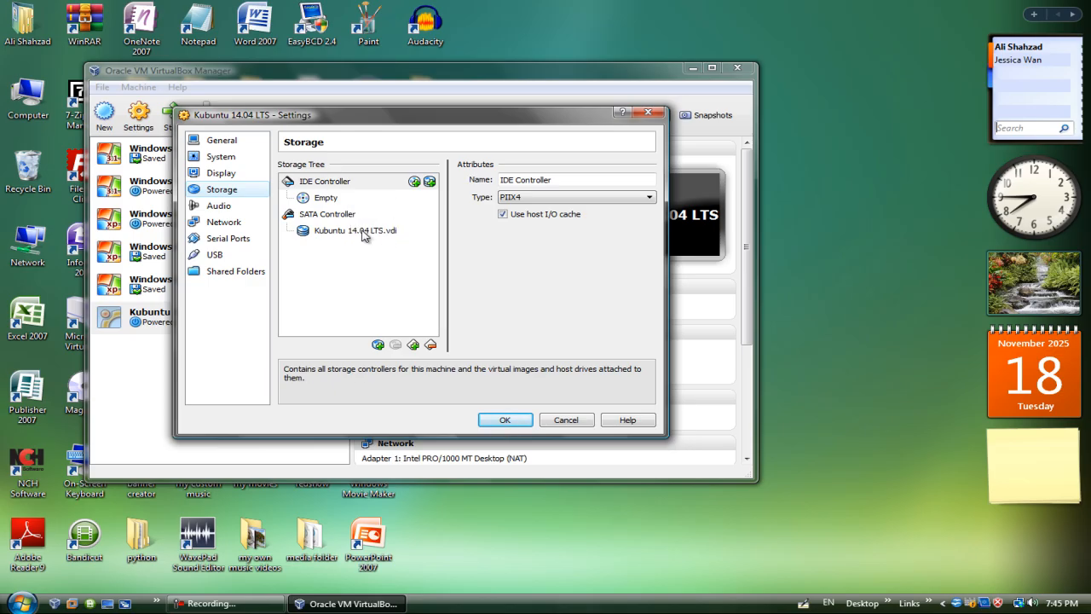
click(362, 183)
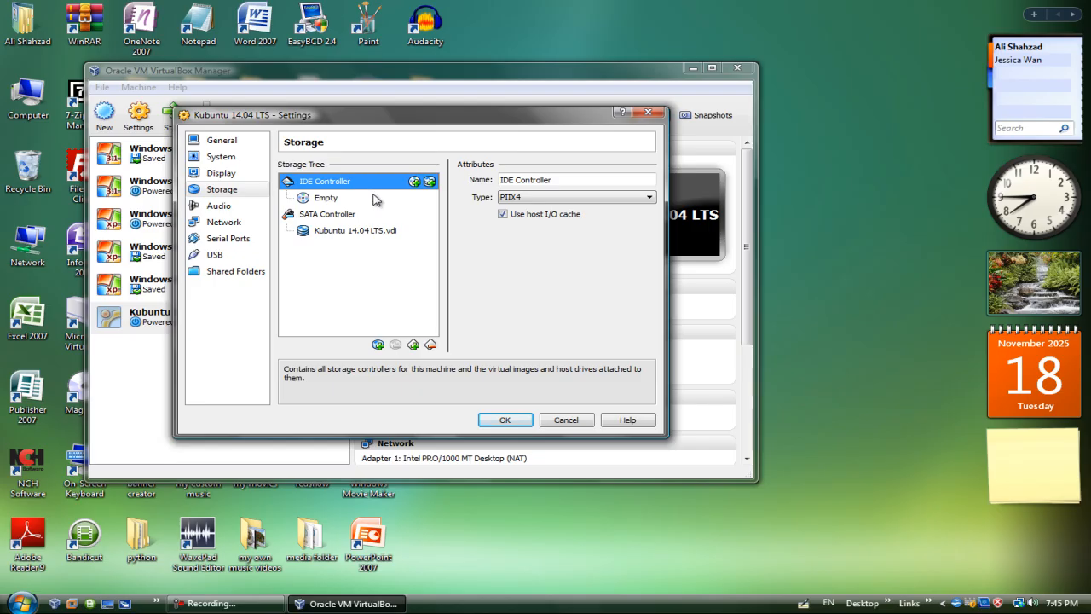
click(505, 420)
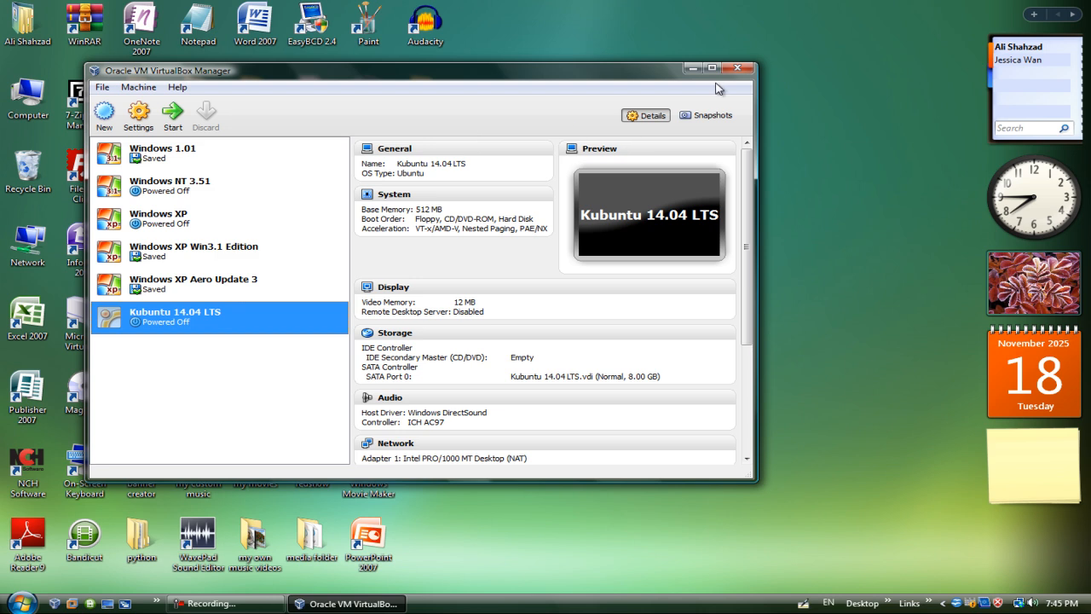
click(738, 68)
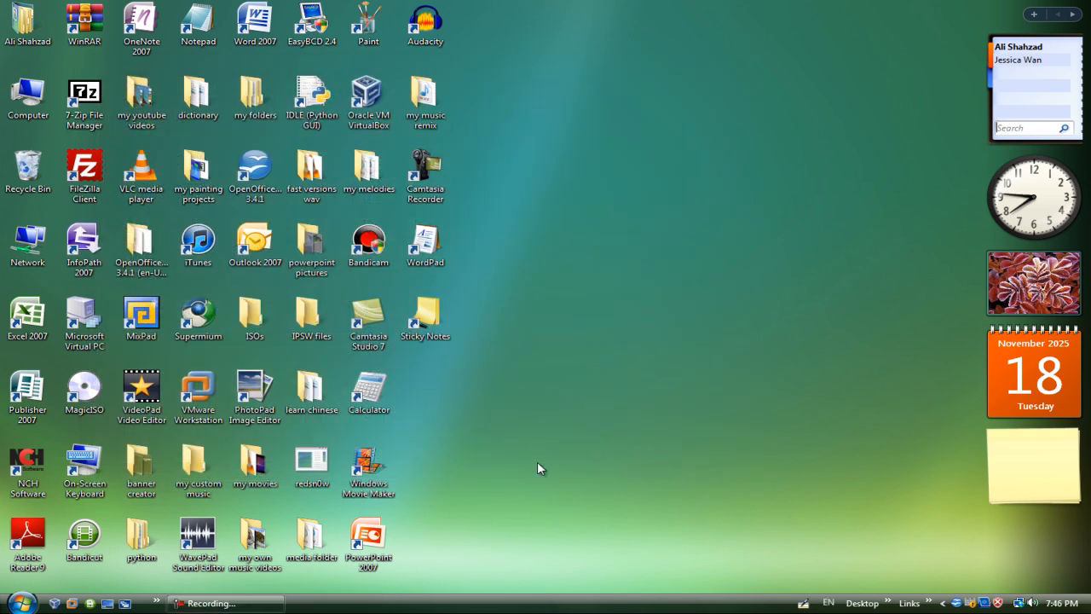
click(223, 603)
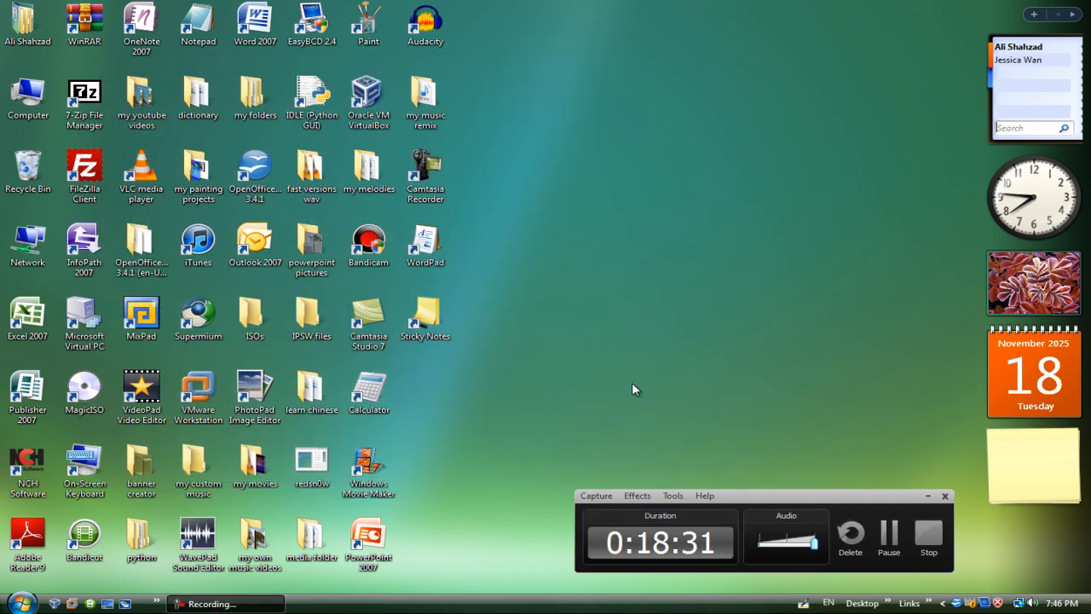